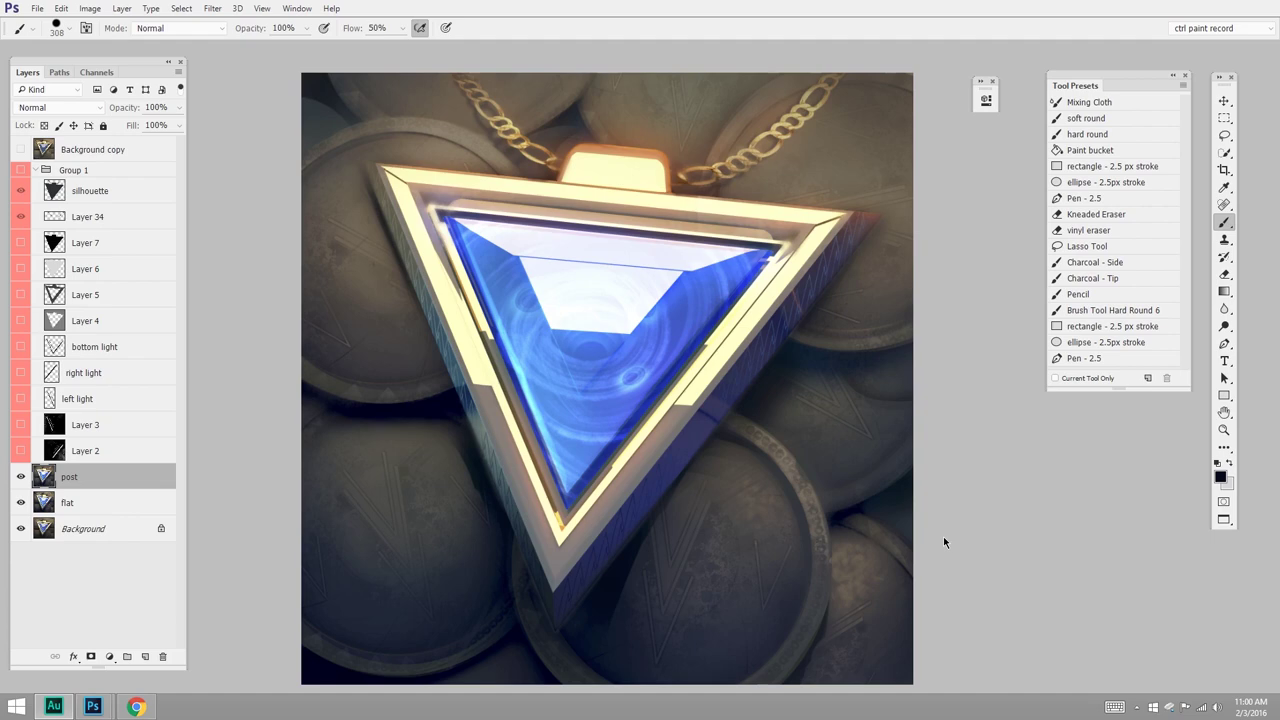
- Open the 3D panel from the Window menu and float it beside the pendant canvas
click(298, 9)
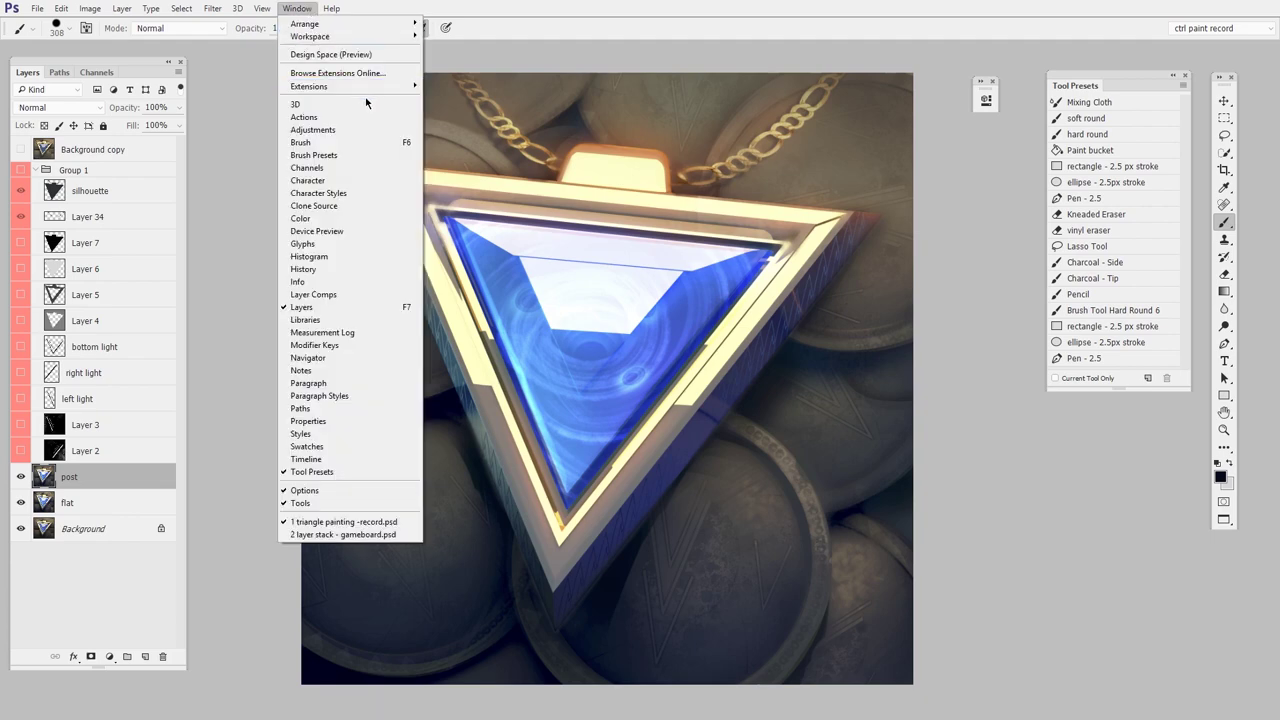
click(391, 108)
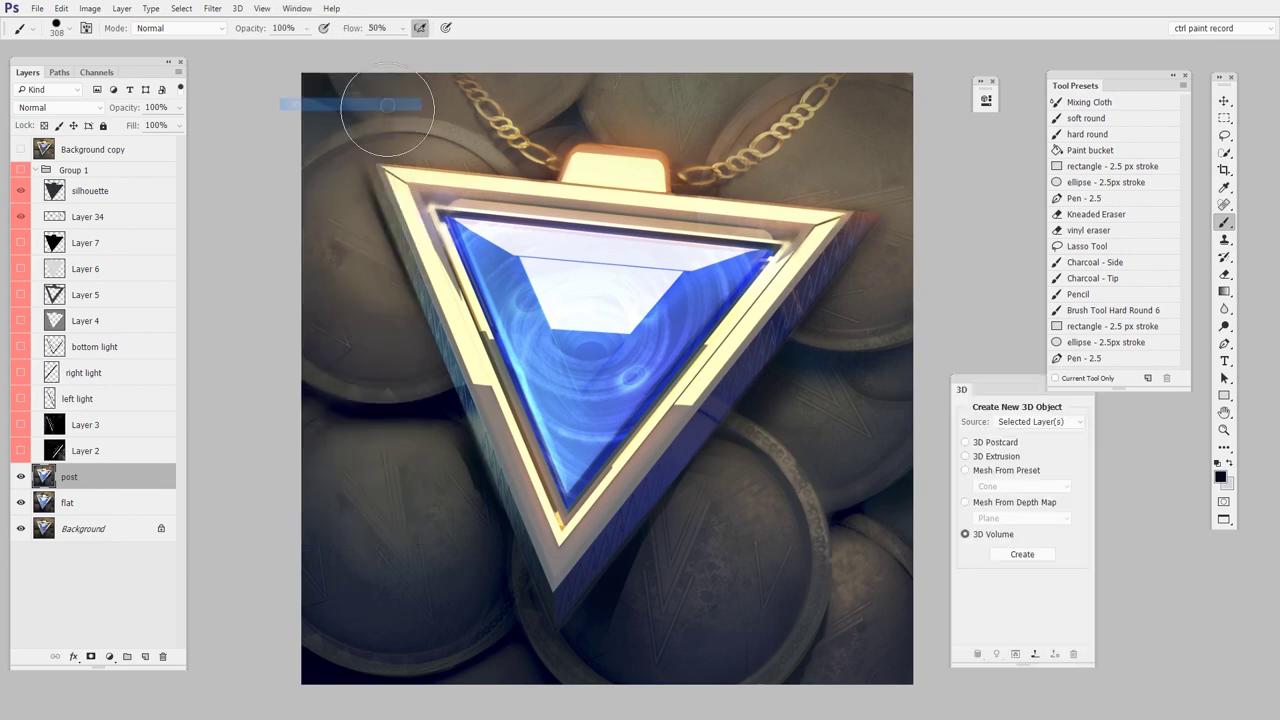
drag(1016, 384, 898, 332)
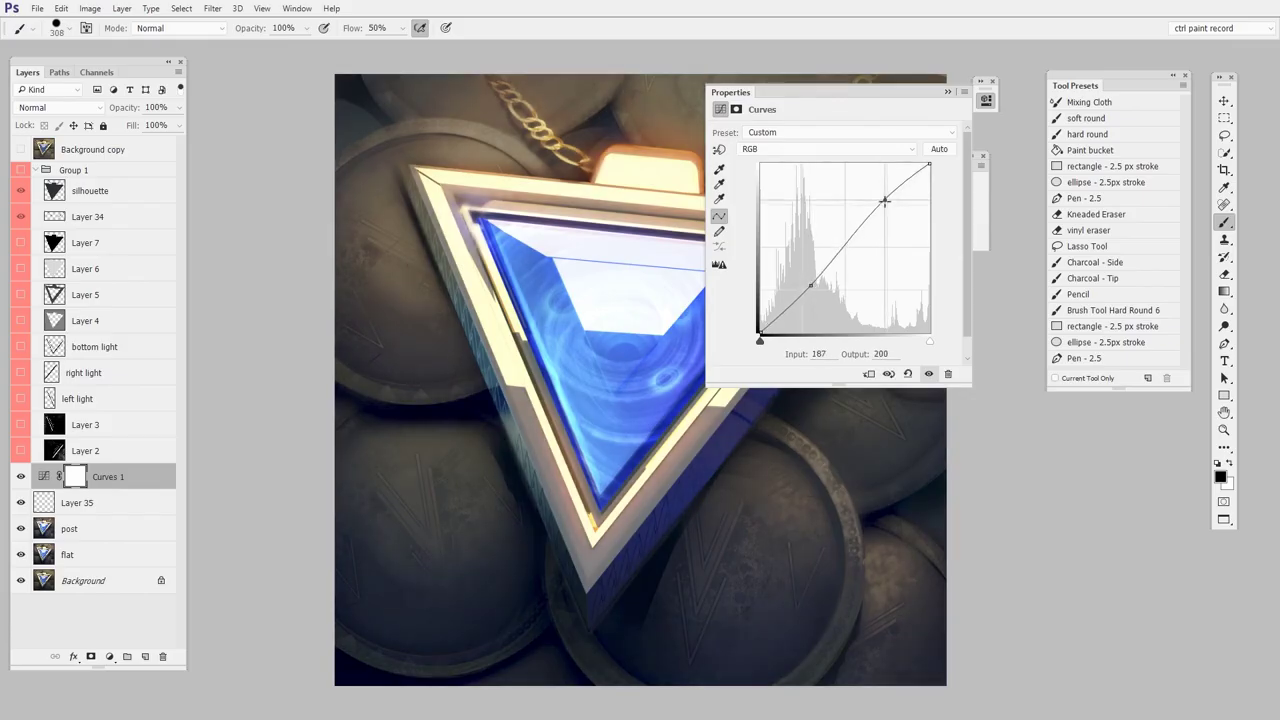
- Reposition the Adjustments panel and dismiss the adjustment-layer list without adding a layer
drag(884, 200, 885, 212)
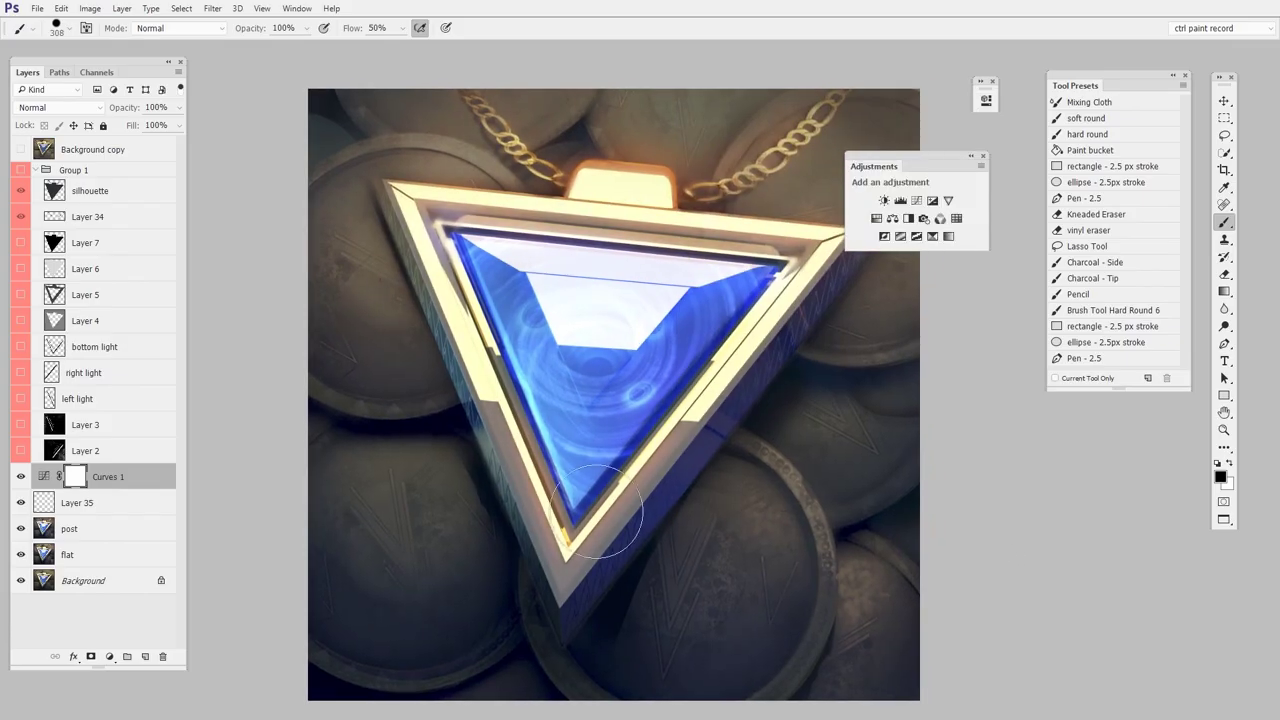
drag(948, 163, 976, 235)
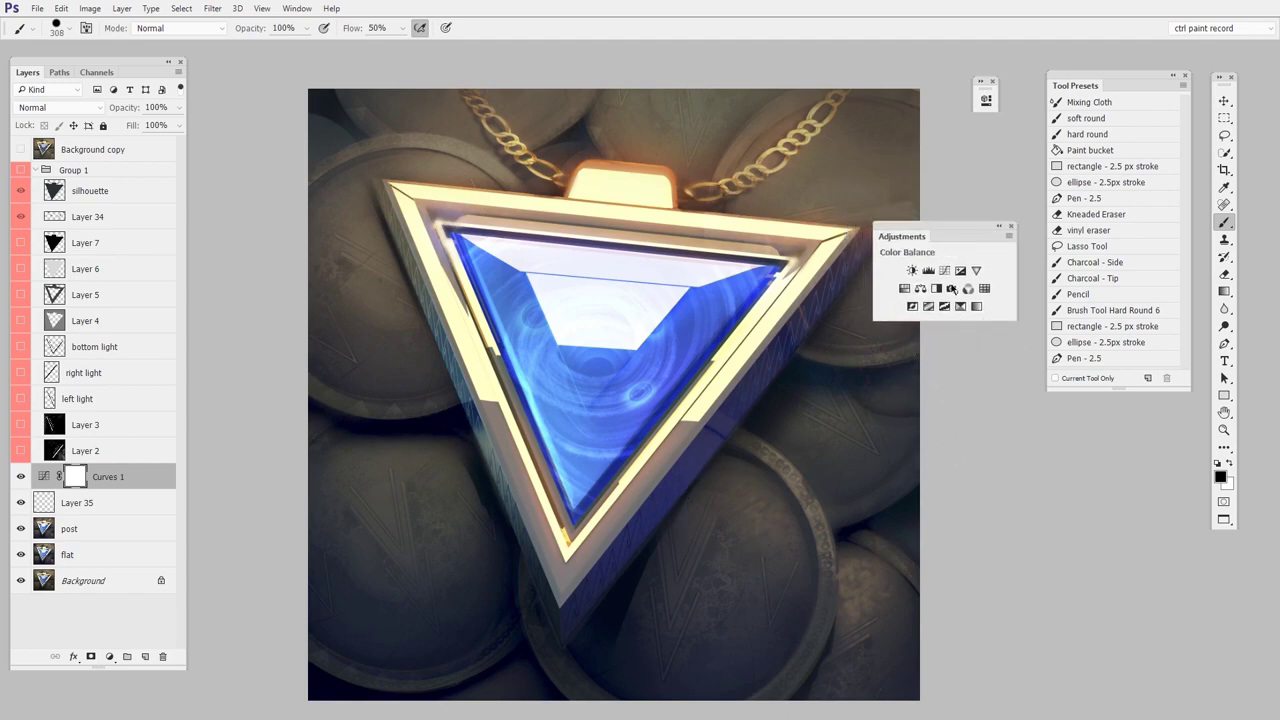
click(112, 656)
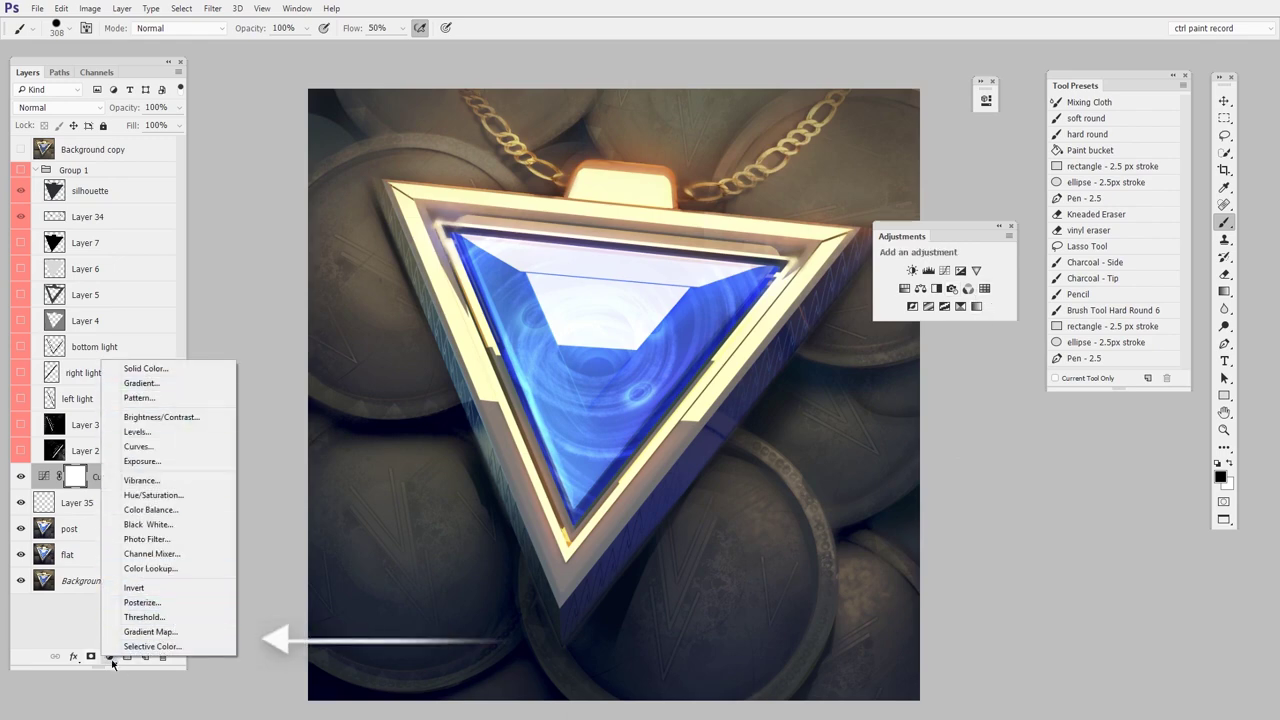
click(113, 659)
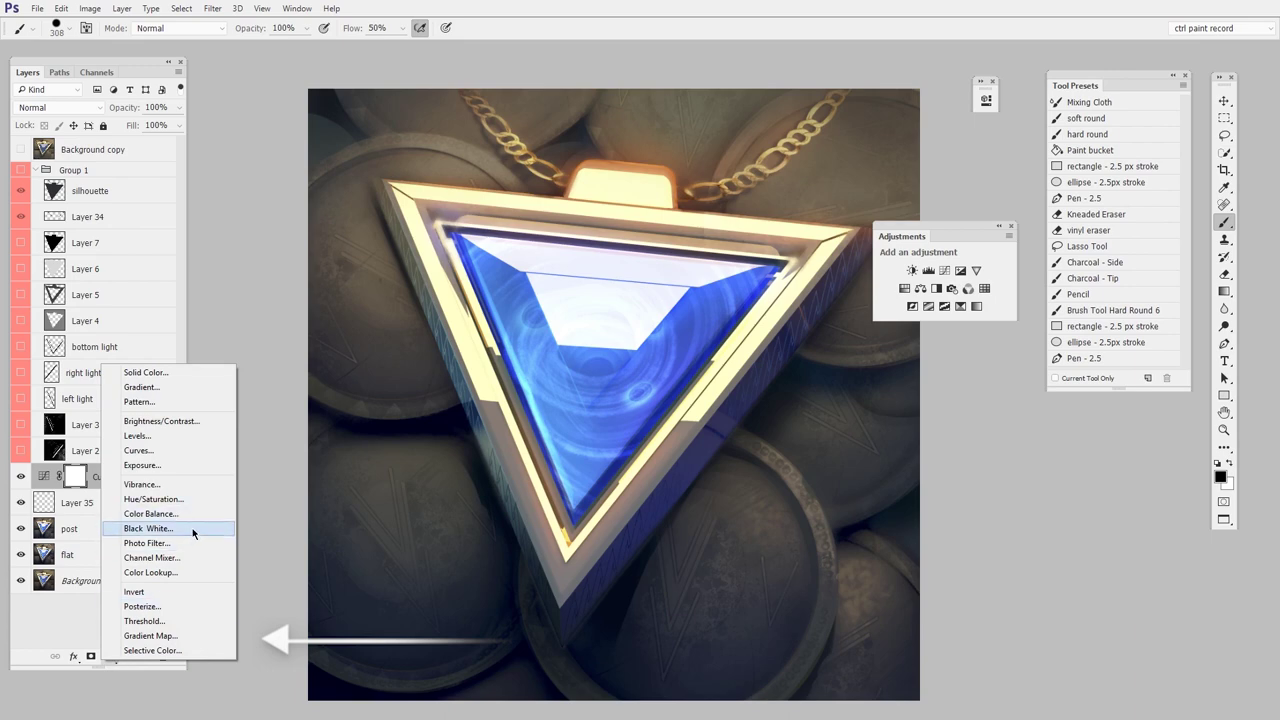
click(972, 230)
drag(972, 230, 985, 157)
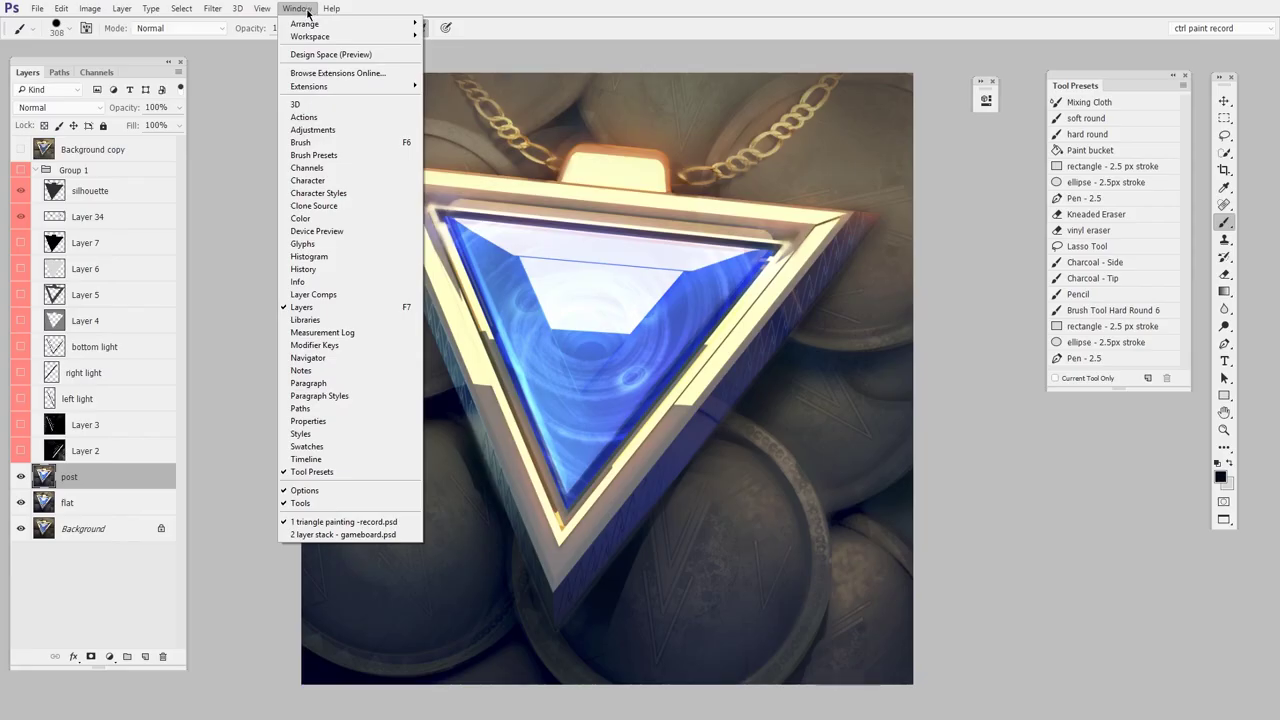
- Show the Channels panel, then return to the Layers list
click(351, 176)
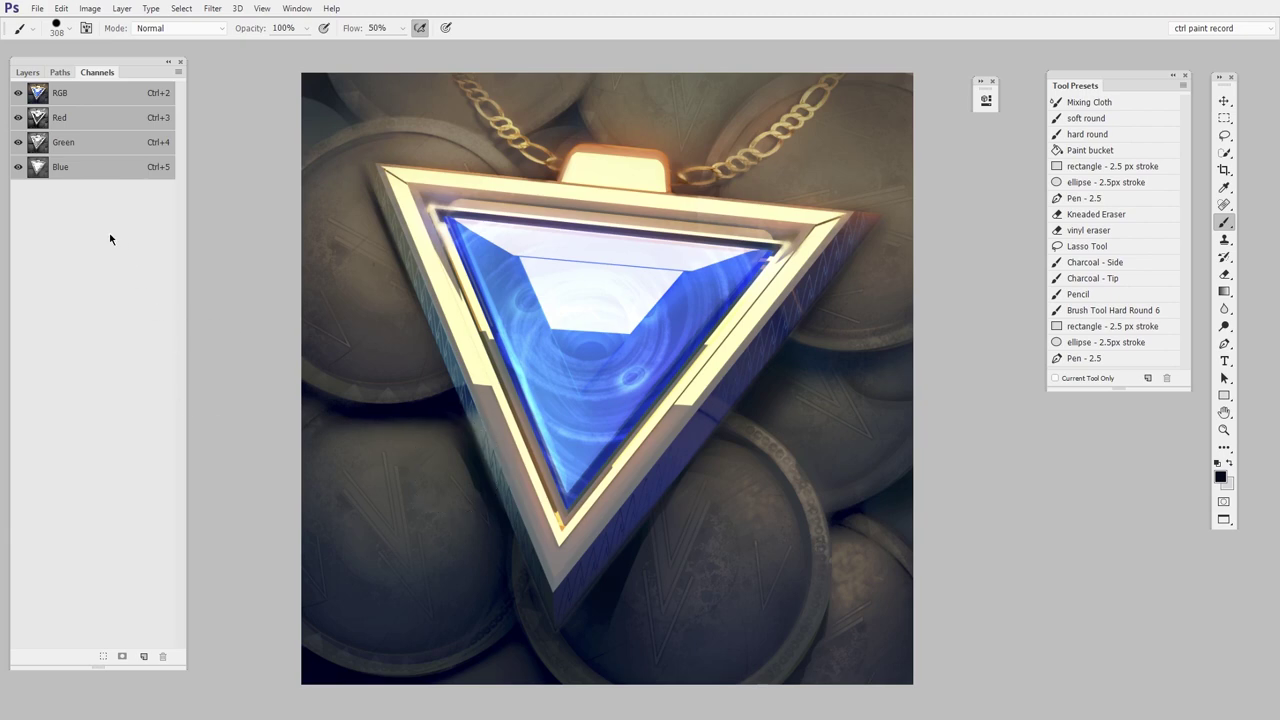
click(27, 73)
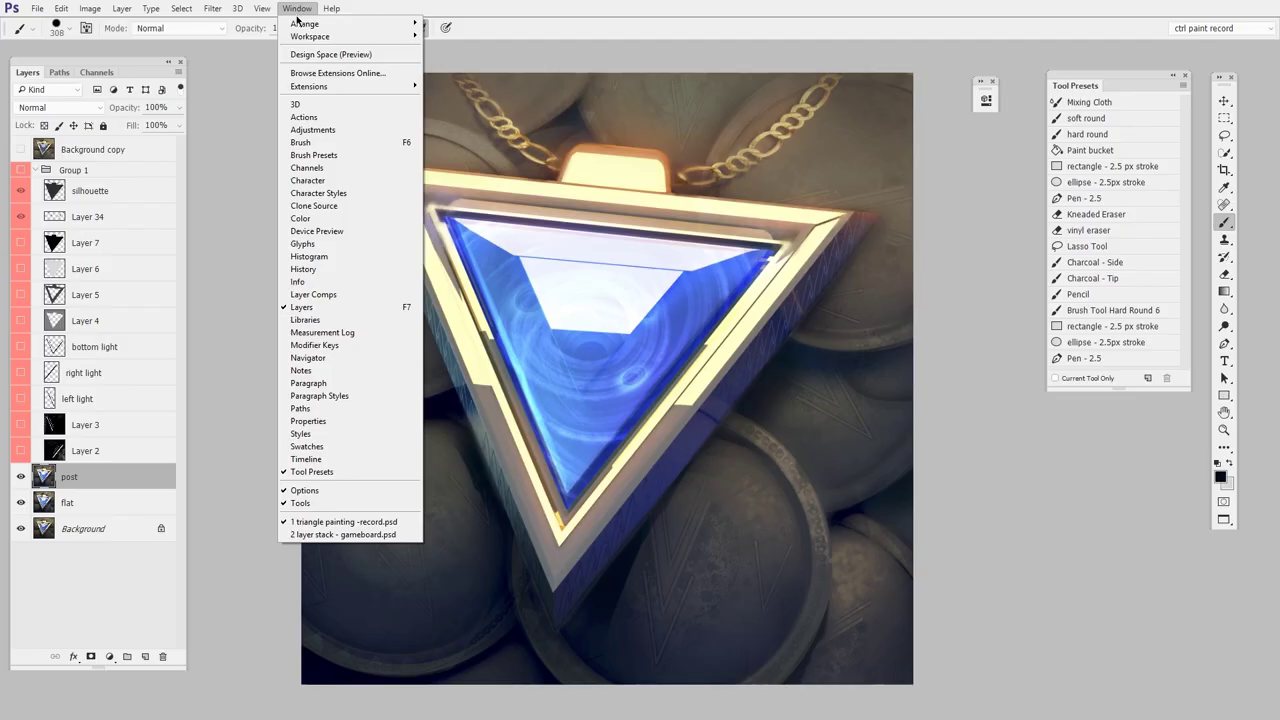
- Open the Character panel group and nudge the type panel column slightly
click(333, 183)
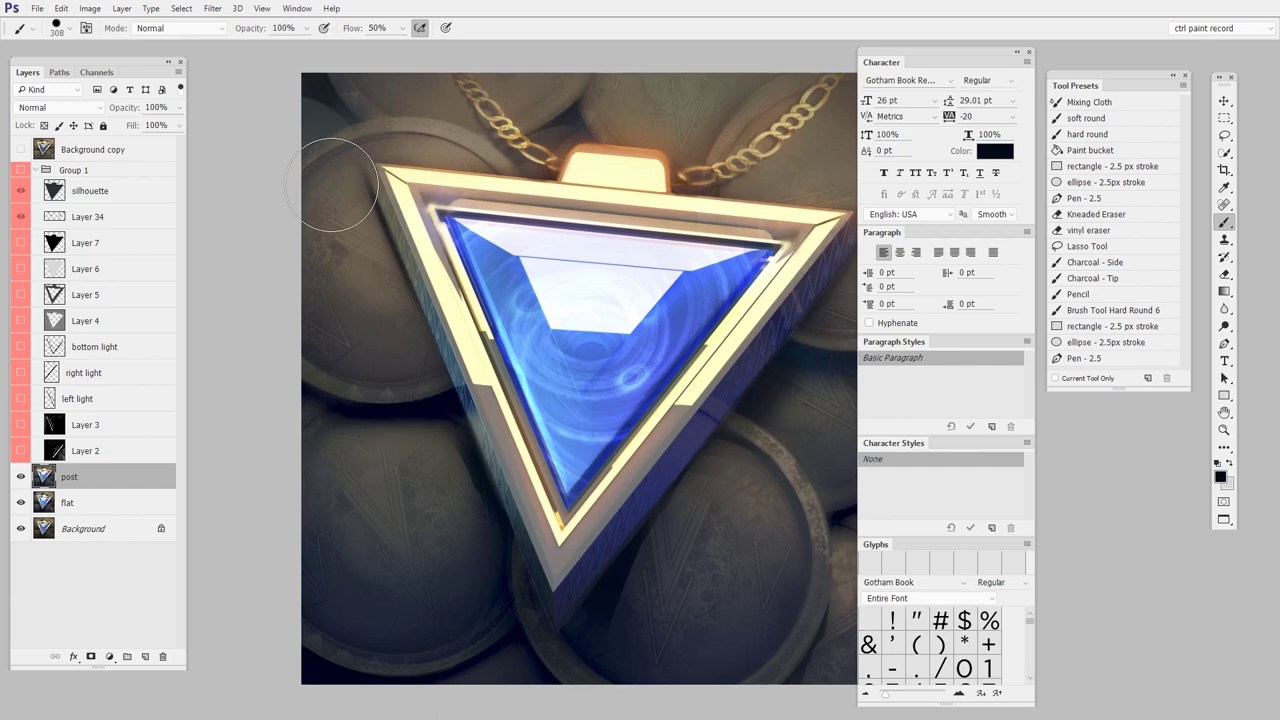
drag(974, 589, 979, 584)
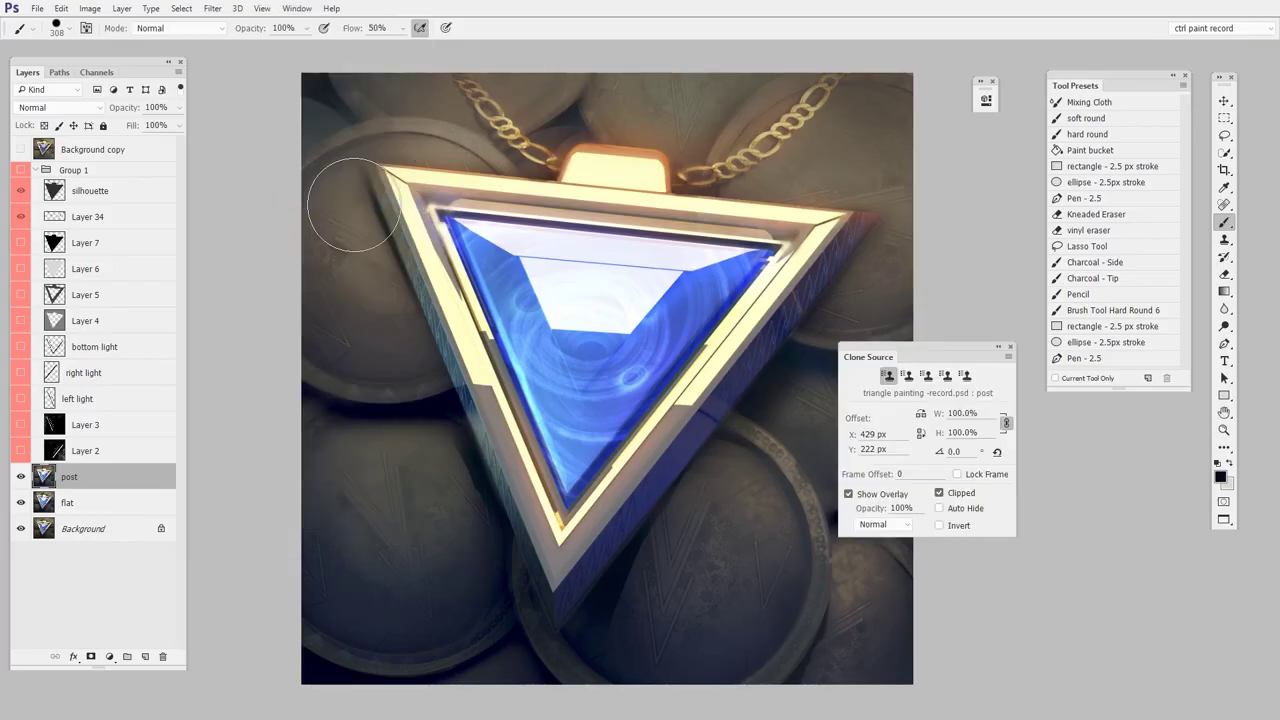
- On a new layer above post, clone coin texture onto the gem and gem blue over the coins
key(ctrl+shift+alt+n)
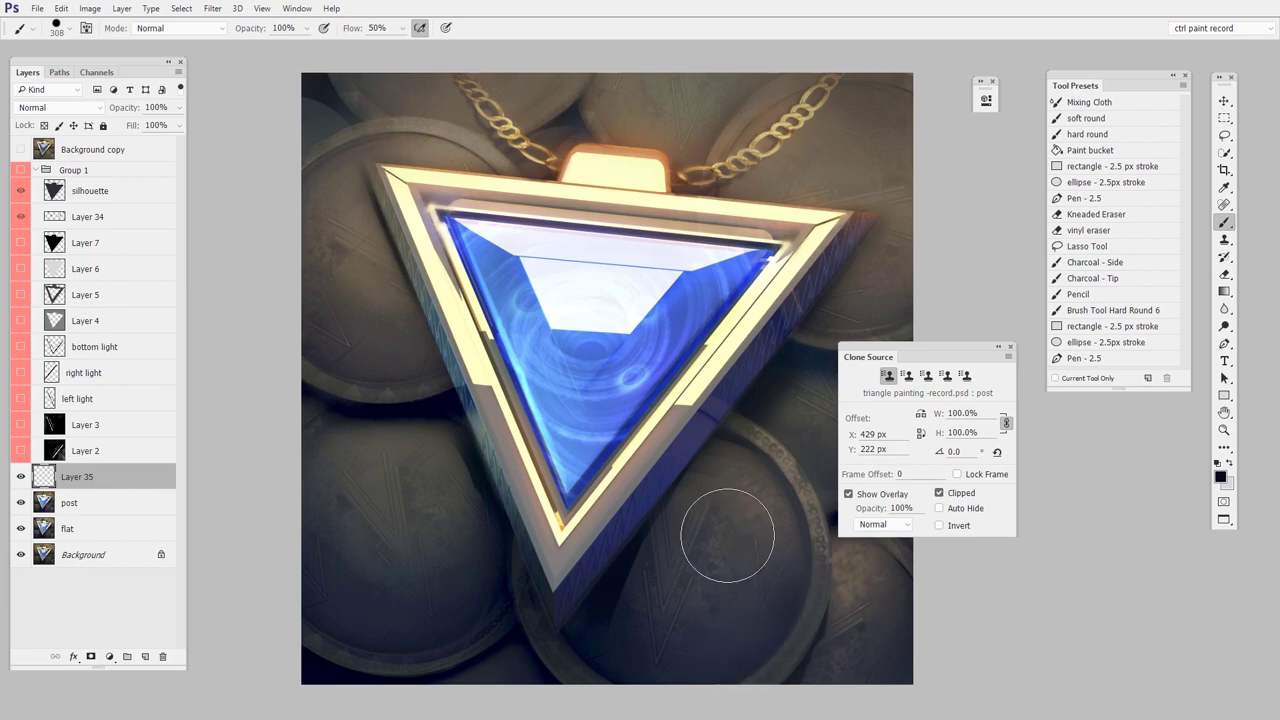
key(s)
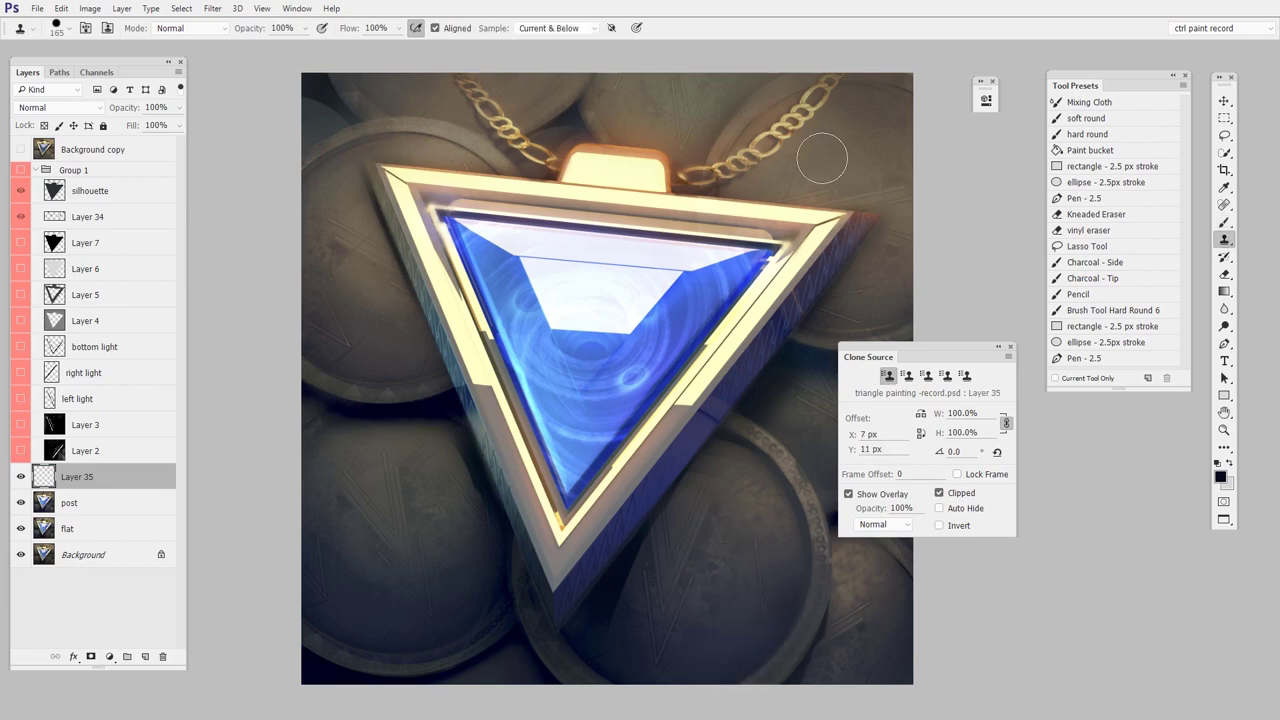
alt+click(819, 157)
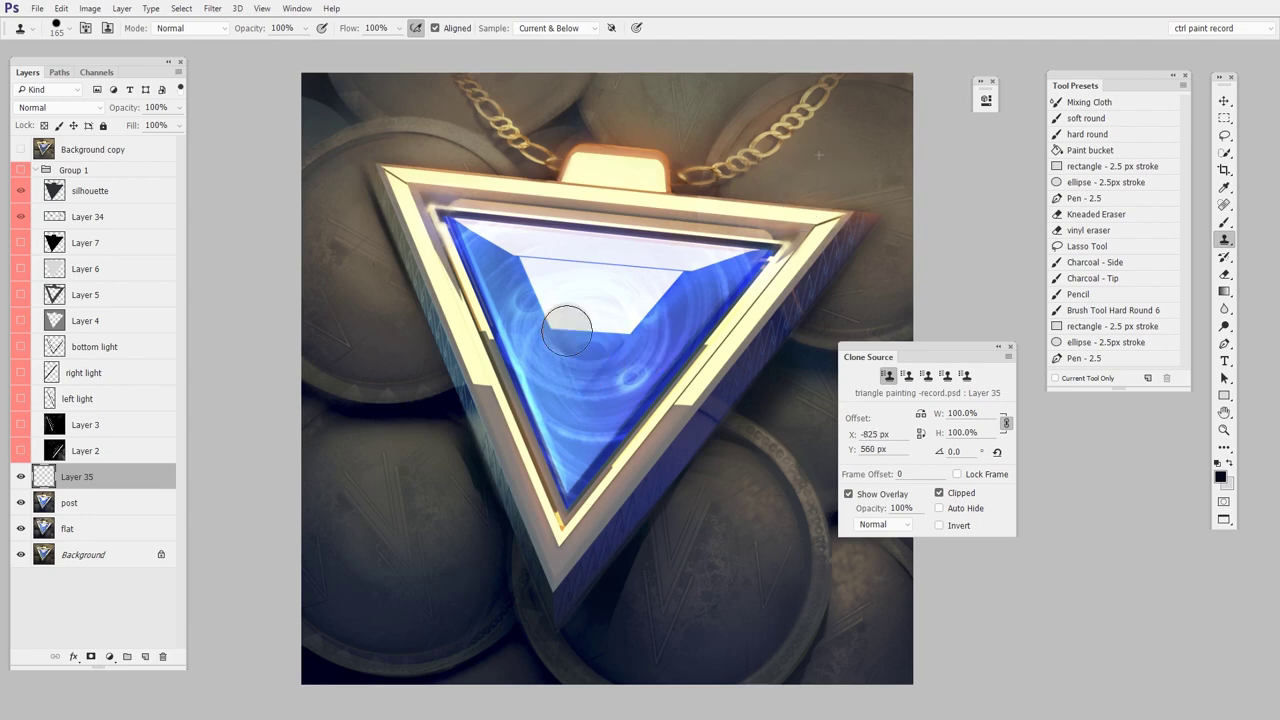
mouse_move(567, 331)
mouse_down()
mouse_move(598, 353)
mouse_move(579, 319)
mouse_move(625, 324)
mouse_move(560, 355)
mouse_up()
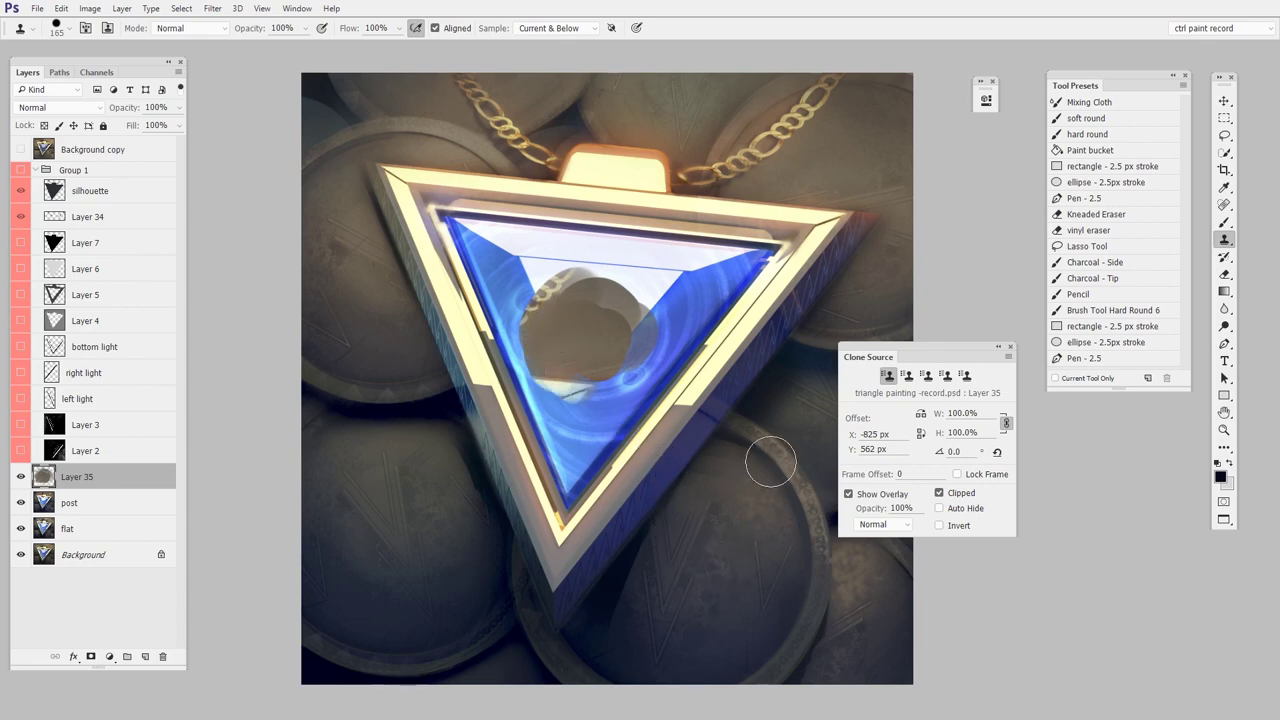
alt+click(719, 290)
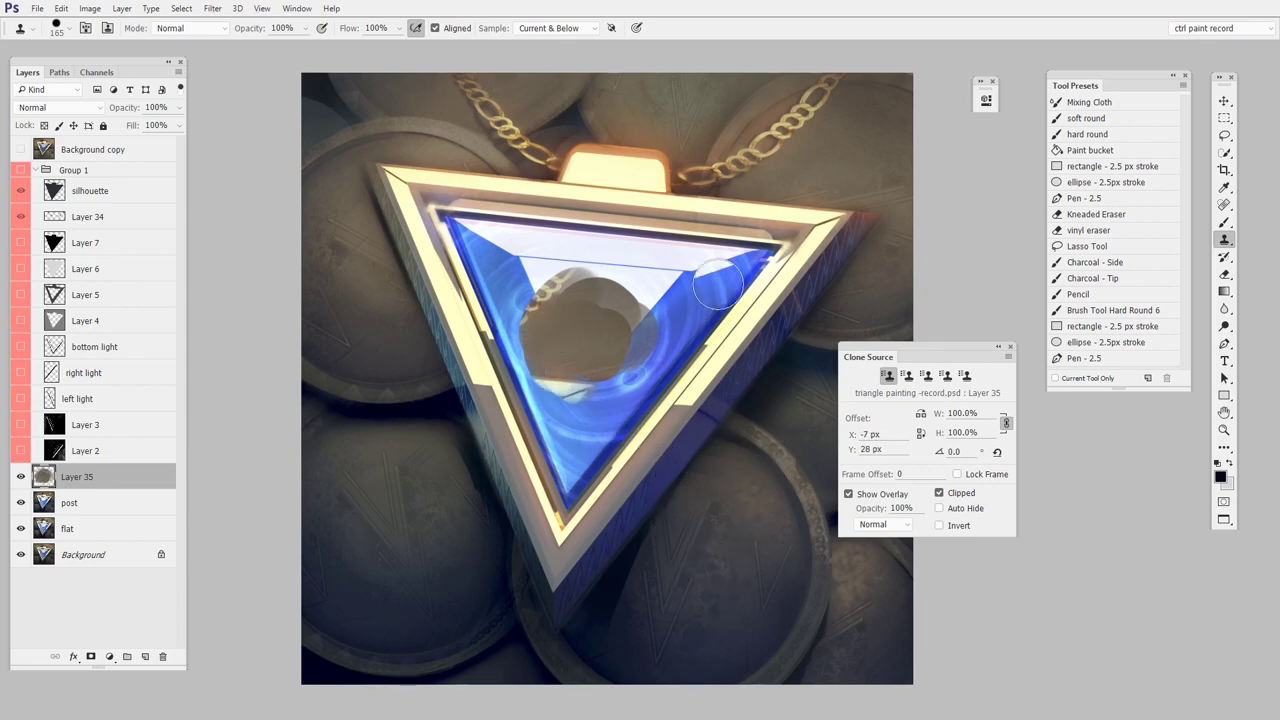
mouse_move(560, 378)
mouse_down()
mouse_move(545, 380)
mouse_move(565, 395)
mouse_move(515, 390)
mouse_move(480, 428)
mouse_up()
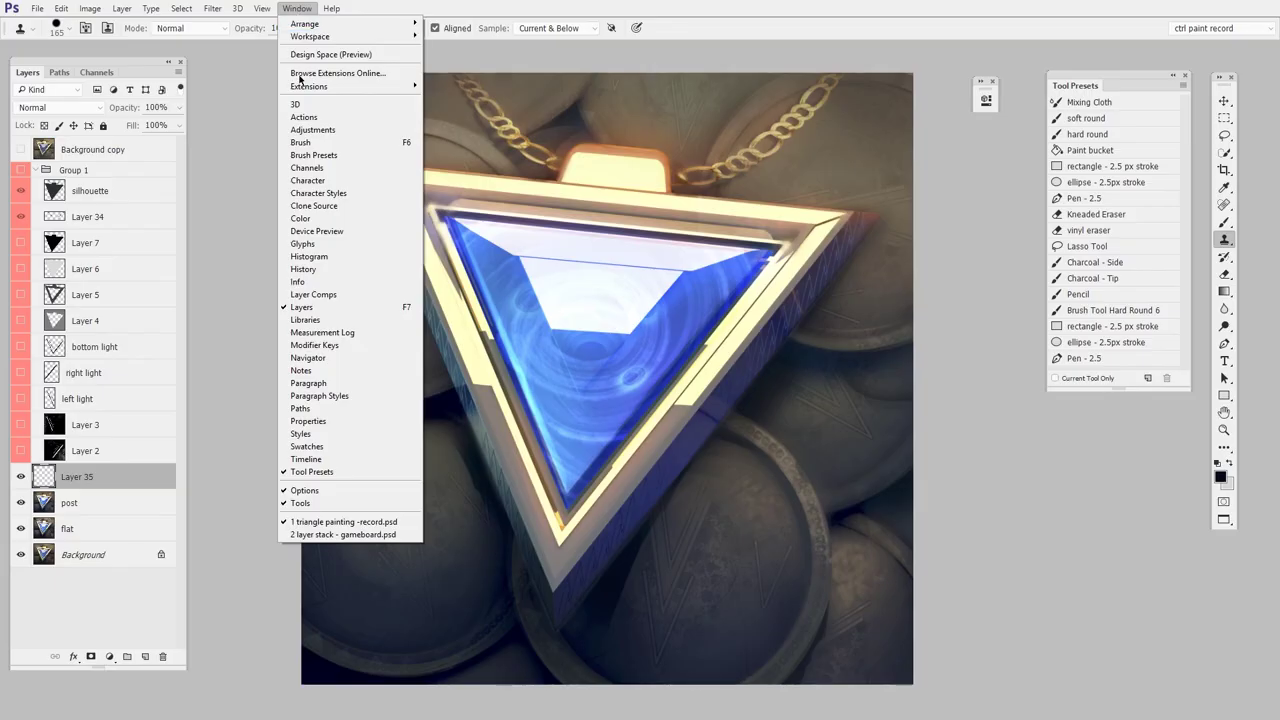
- Show the Color panel, drag it over the canvas, and close it
click(340, 219)
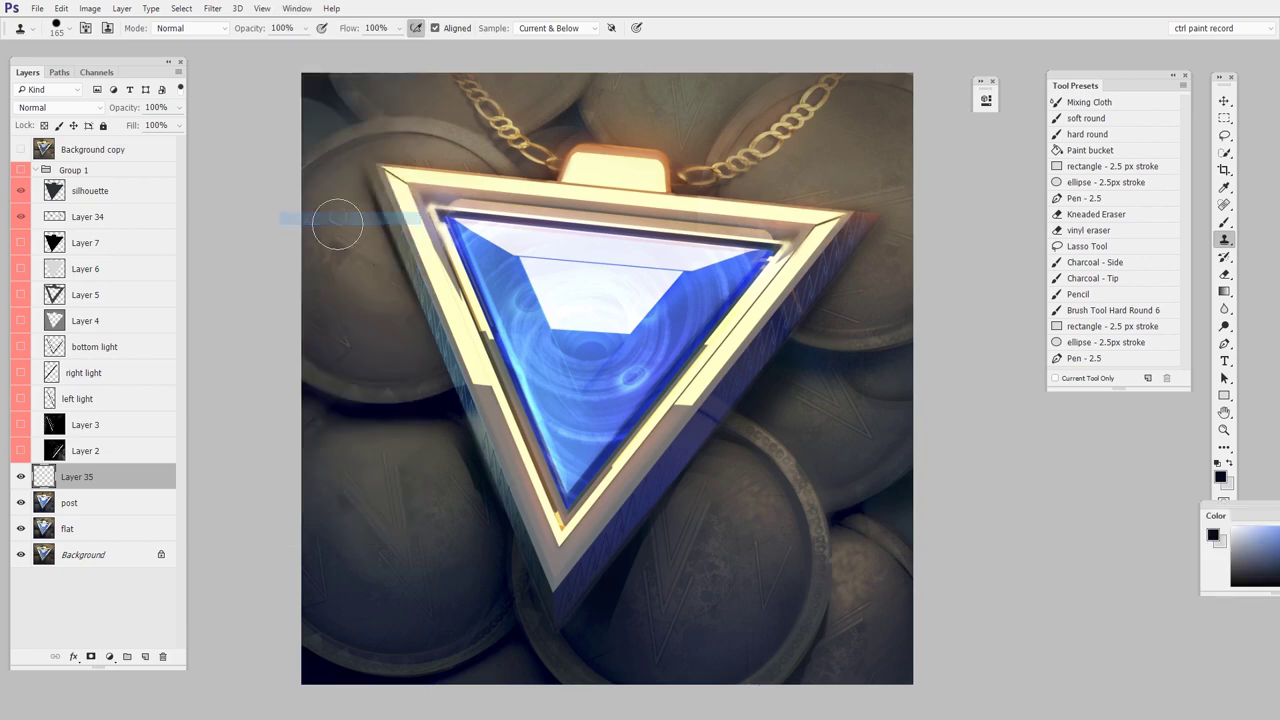
mouse_move(1257, 510)
mouse_down()
mouse_move(891, 459)
mouse_move(805, 320)
mouse_up()
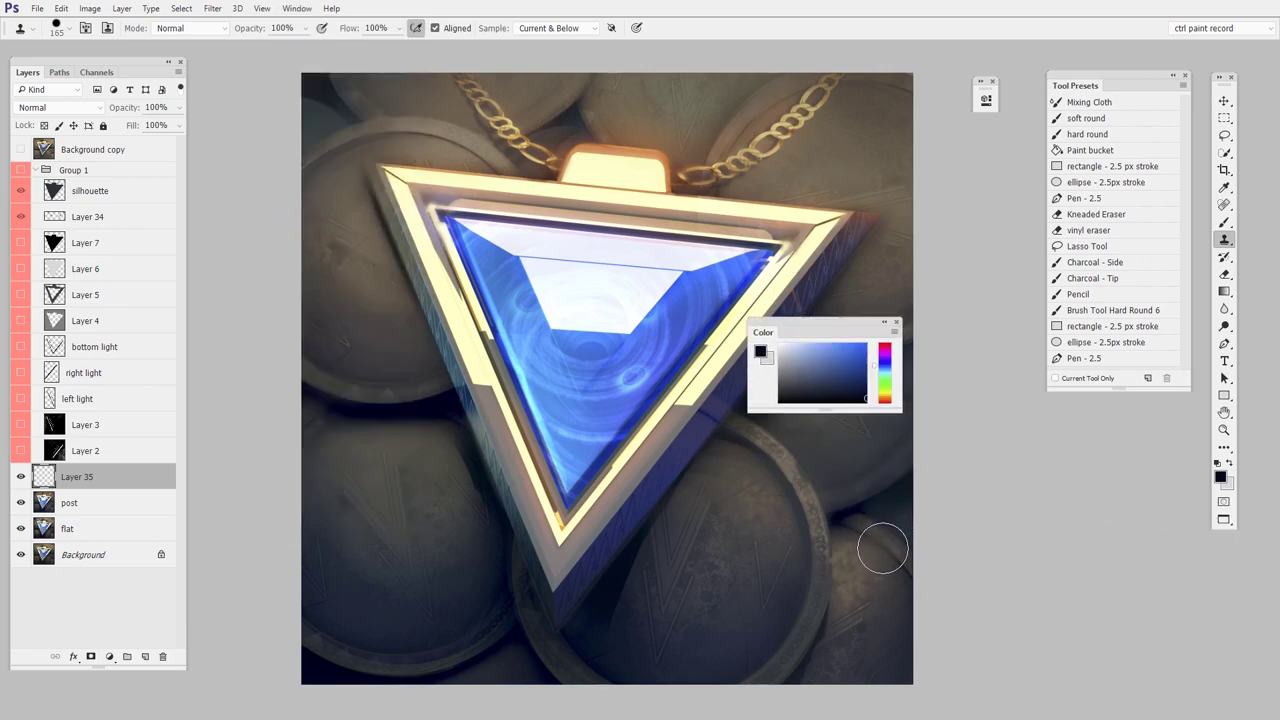
click(895, 322)
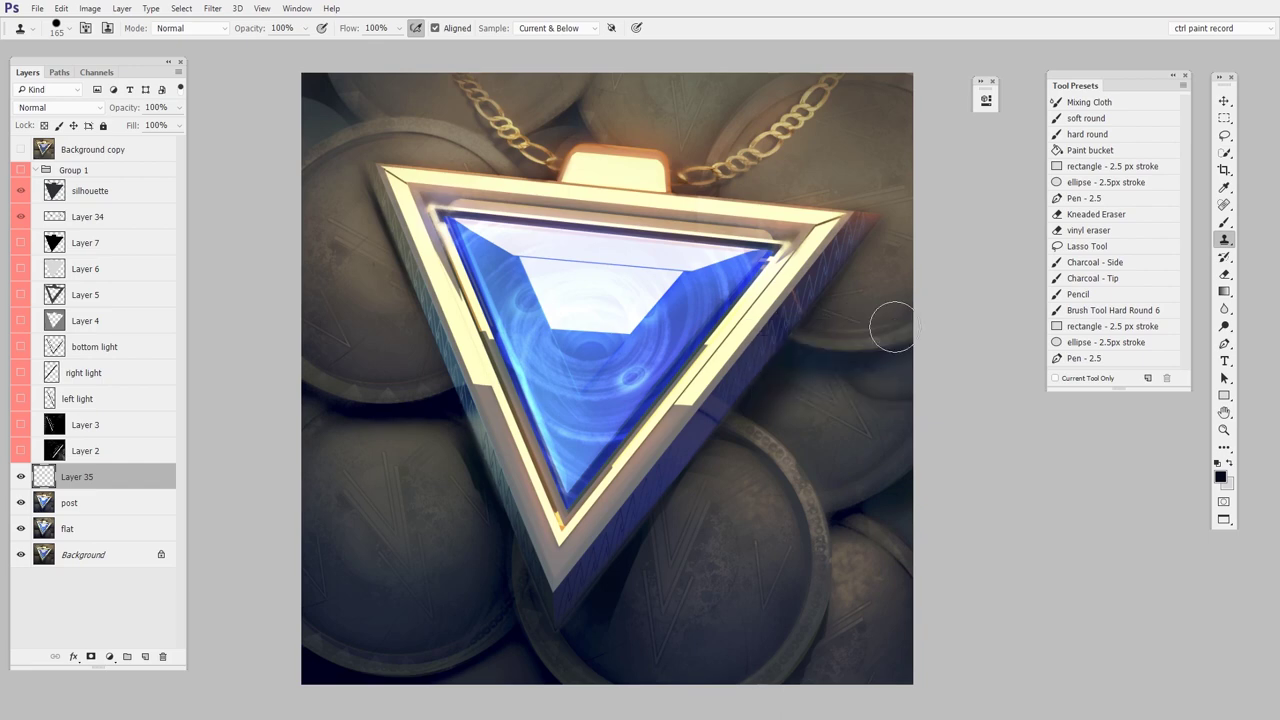
- Set the foreground colour to the gem's blue, 144eaf, with the Color Picker
key(F1)
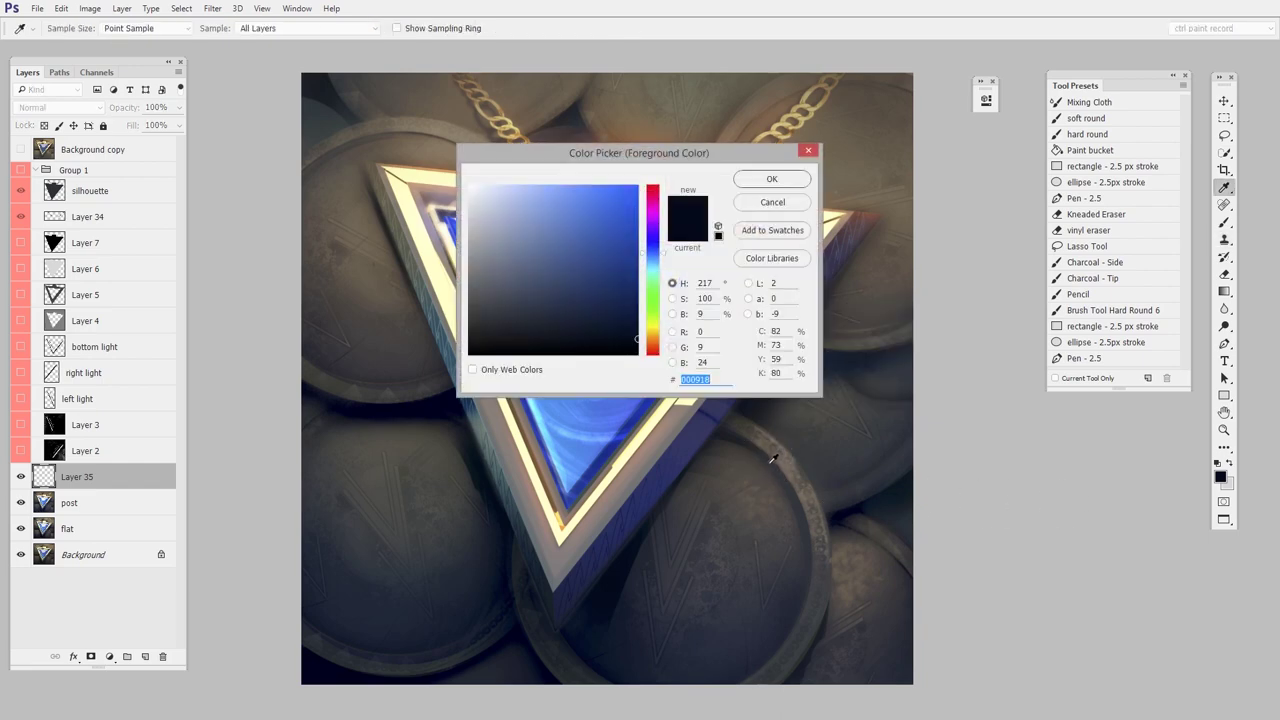
click(768, 463)
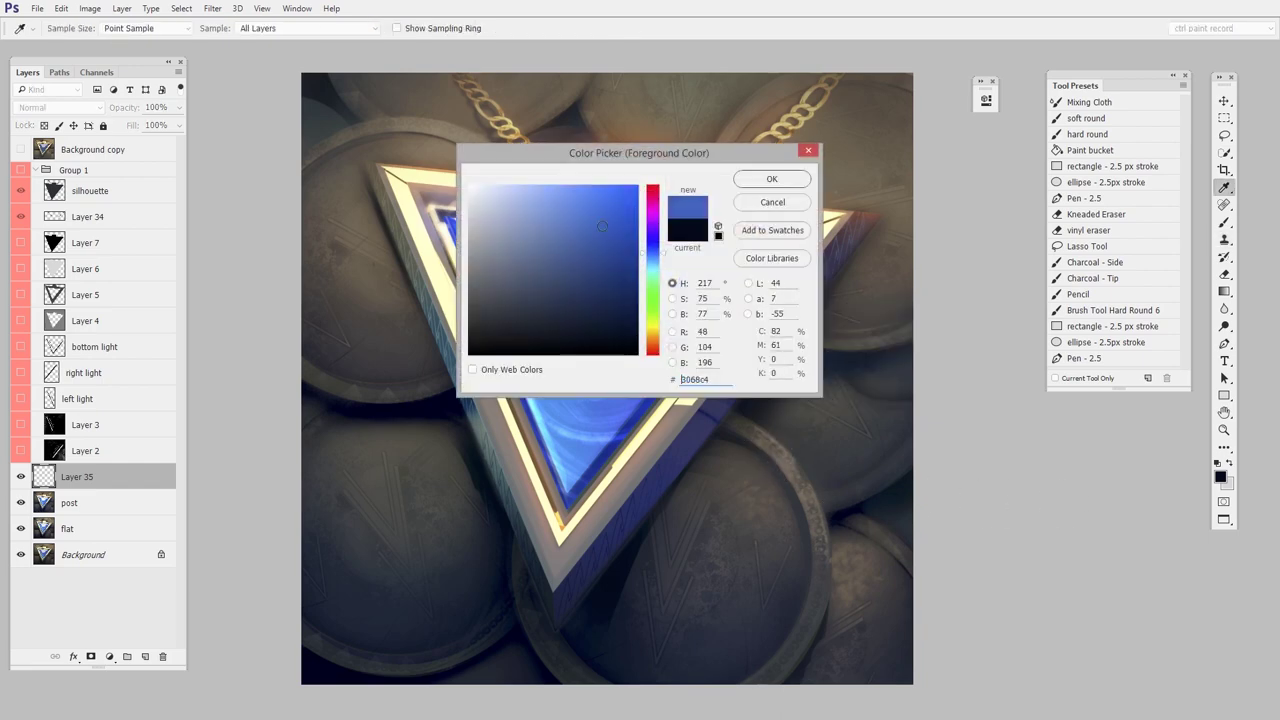
click(770, 180)
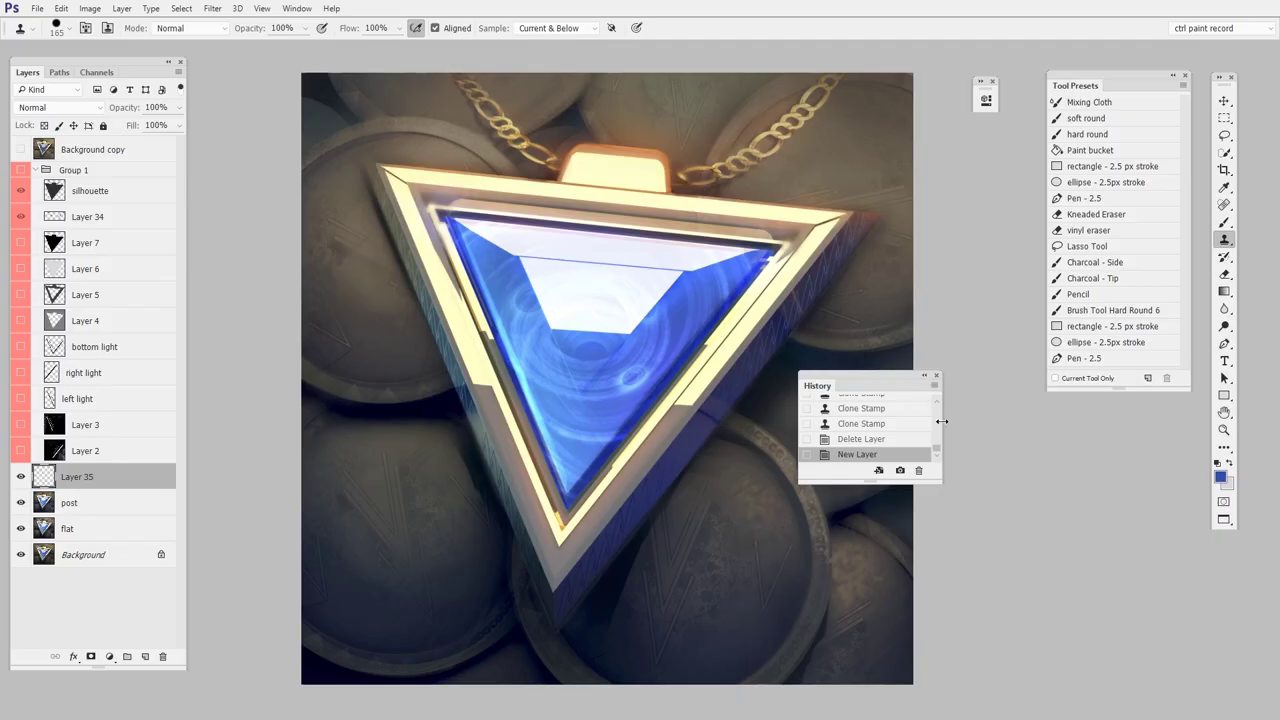
- Enlarge the History panel and step from New Levels Layer and New Layer to late Clone Stamp states
drag(889, 380, 948, 205)
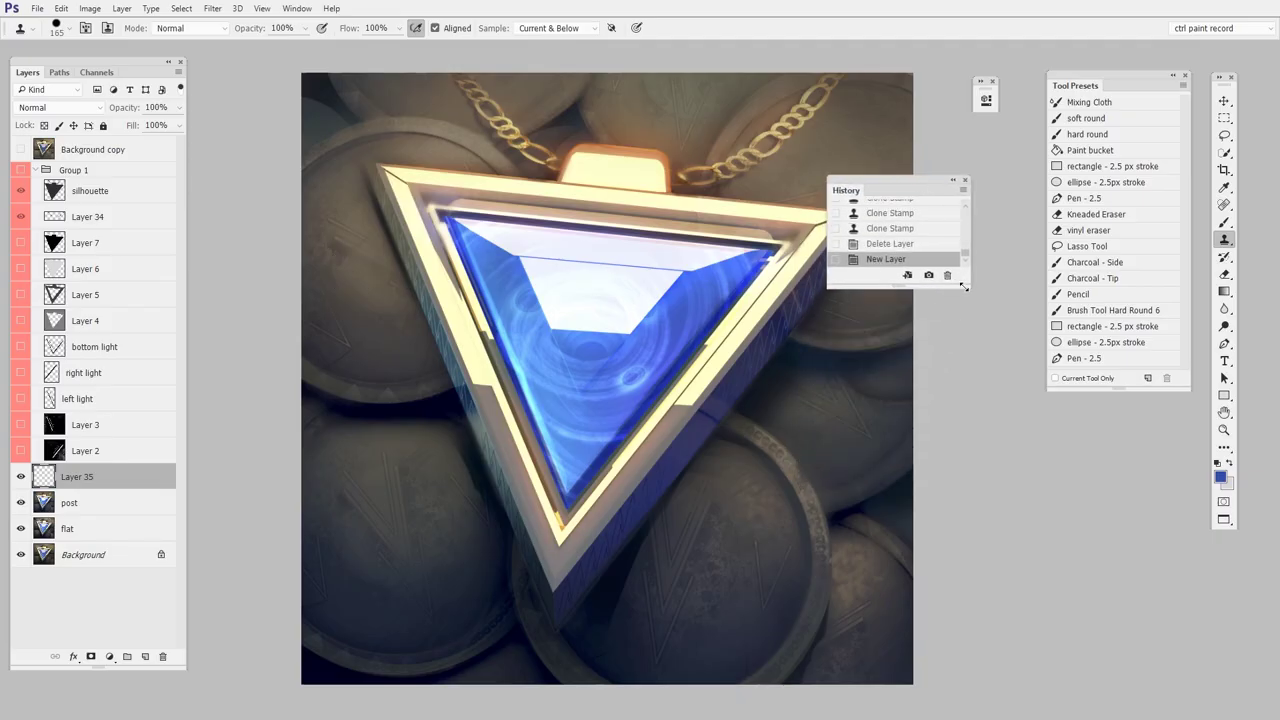
drag(963, 284, 950, 626)
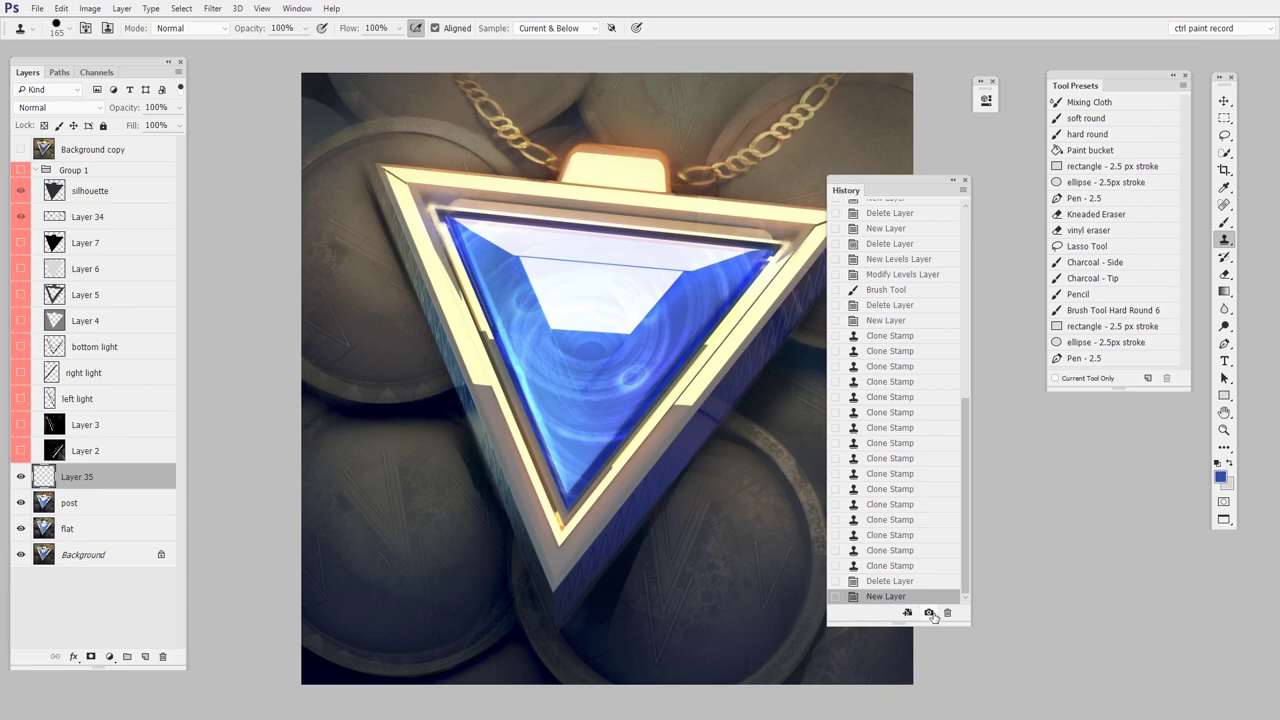
click(886, 262)
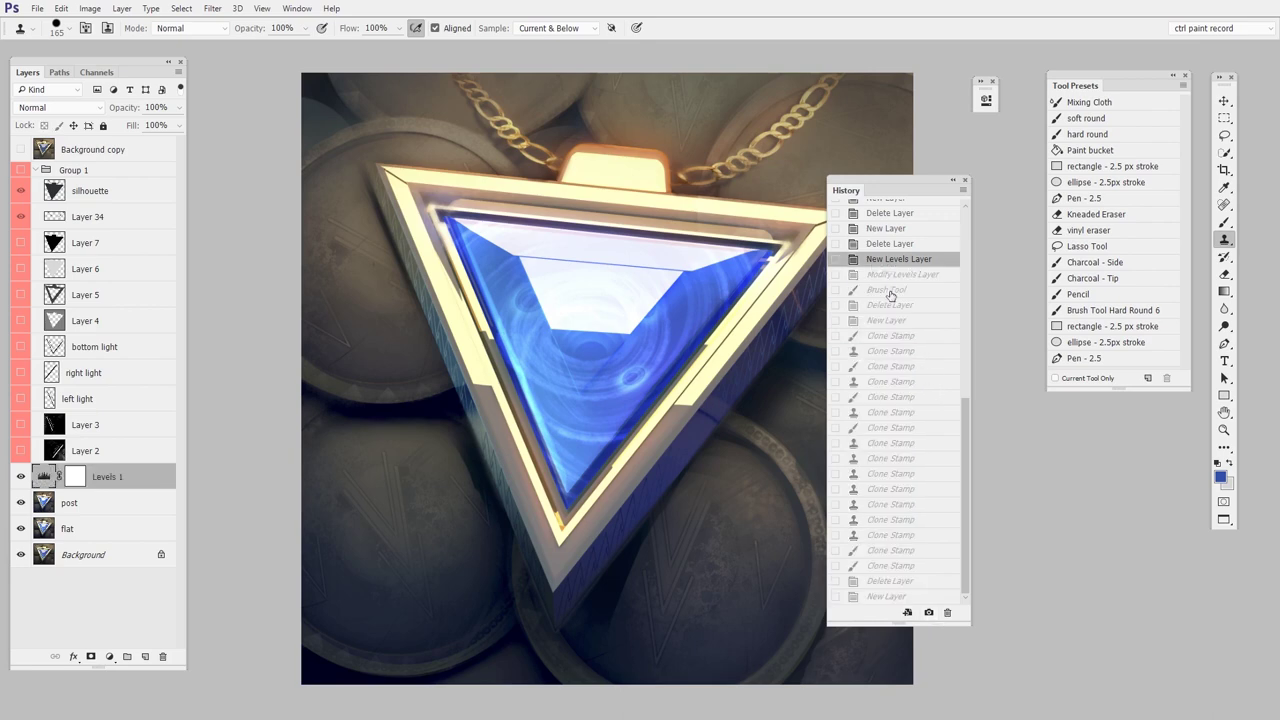
click(887, 320)
drag(889, 340, 889, 519)
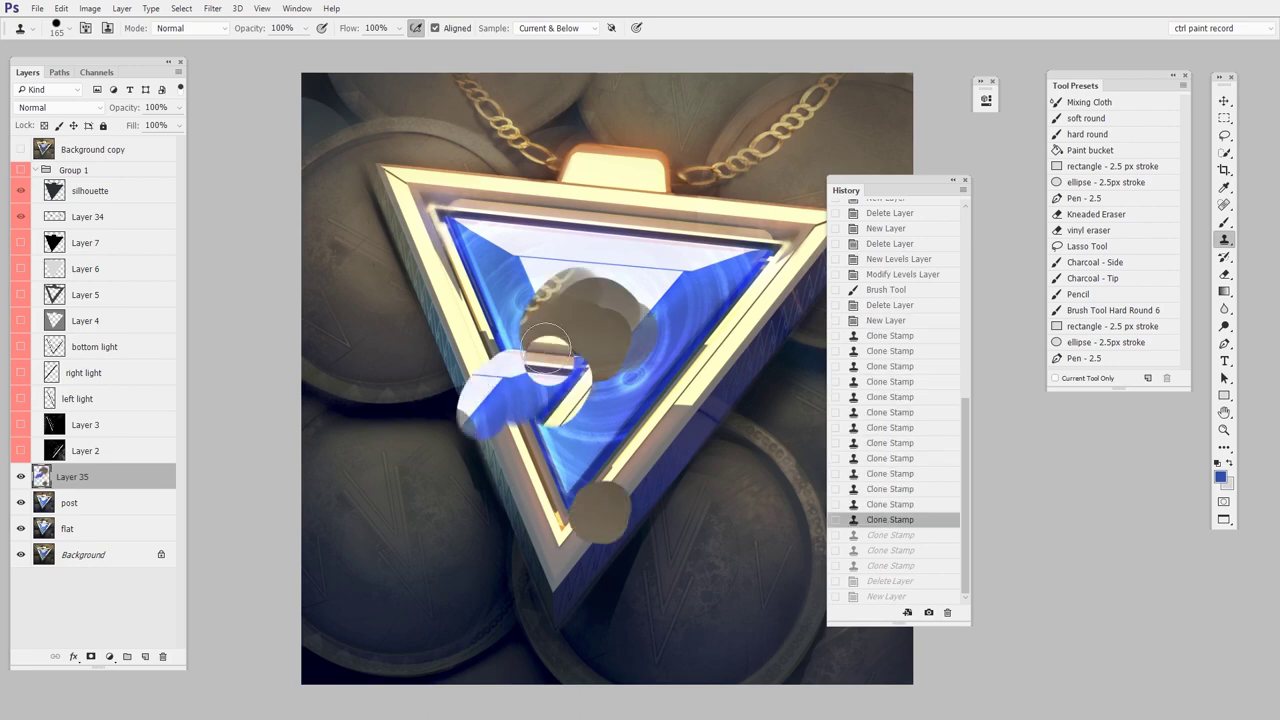
click(890, 552)
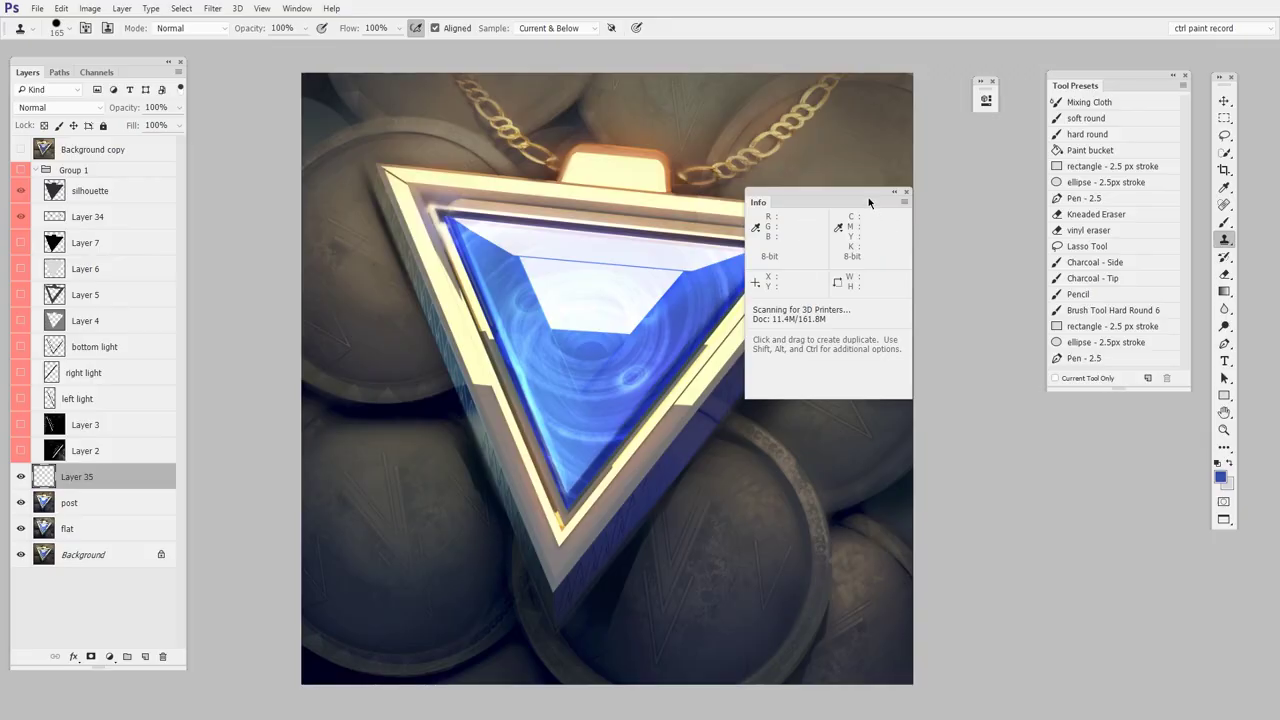
- Drag the Info panel off the pendant and slightly further right
drag(868, 199, 966, 331)
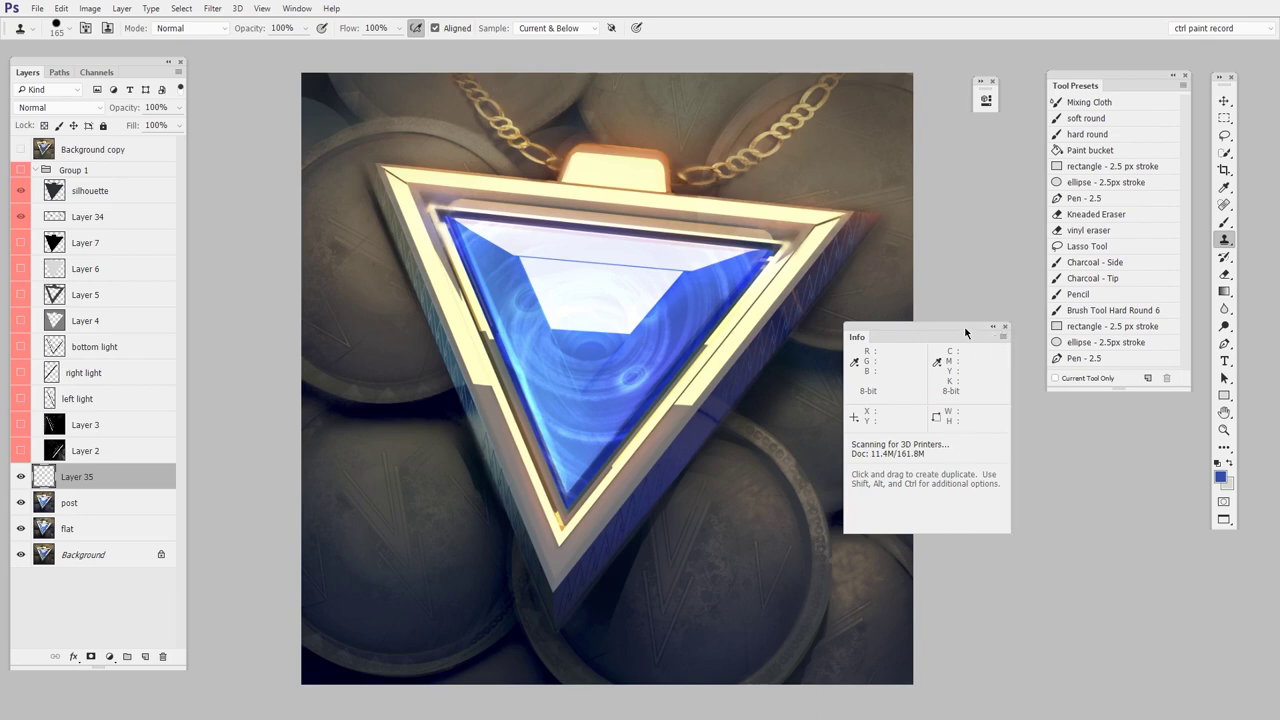
drag(966, 331, 981, 336)
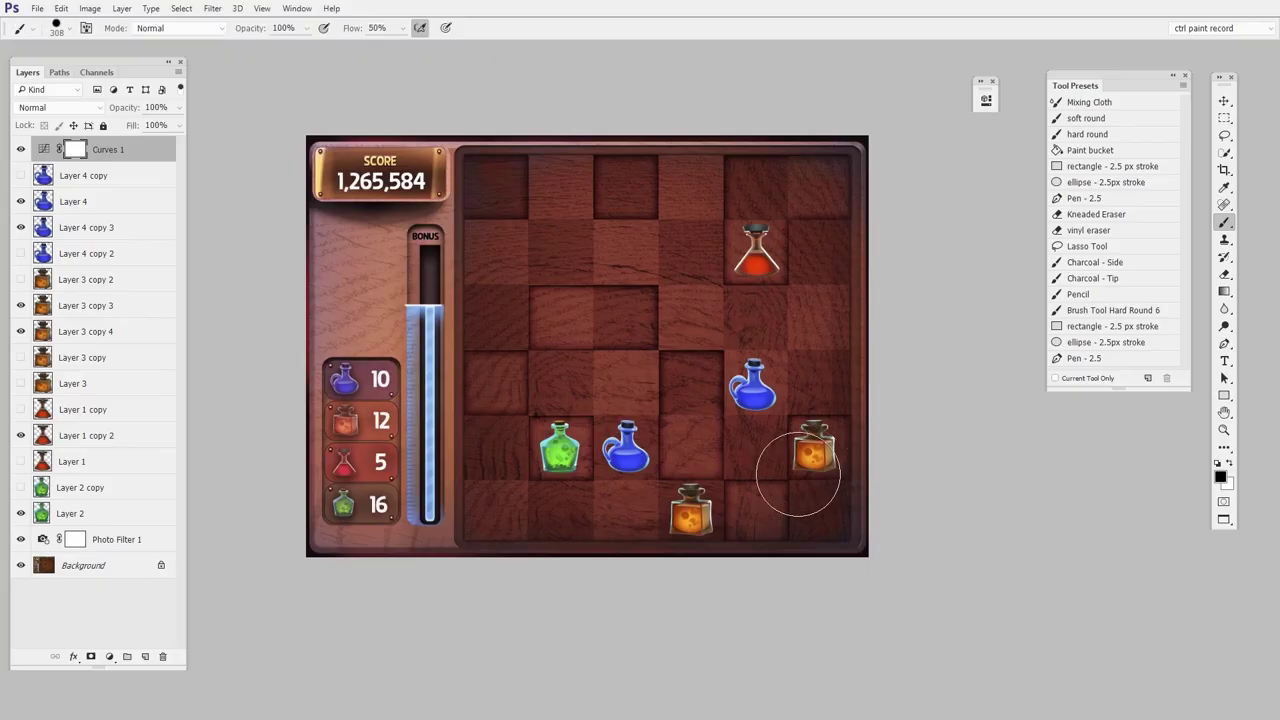
- Open Layer Comps and cycle backward and forward through the comps, ending on Layer Comp 1
click(297, 8)
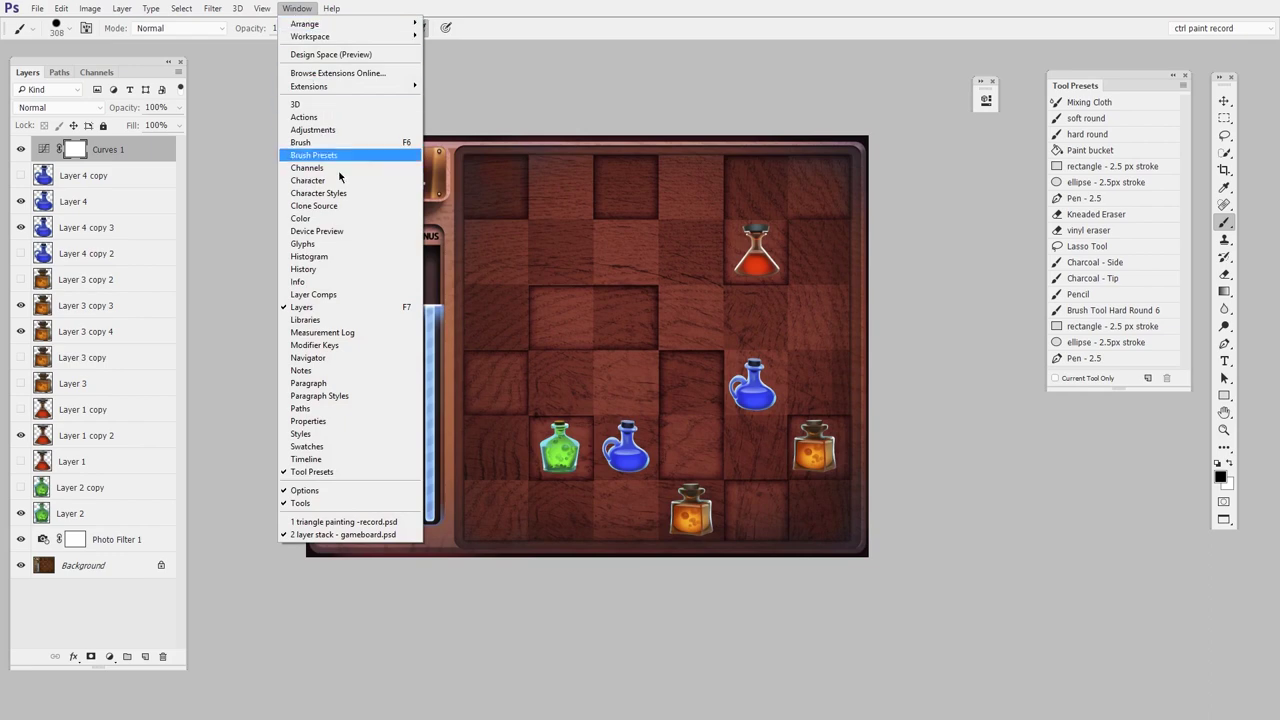
click(357, 296)
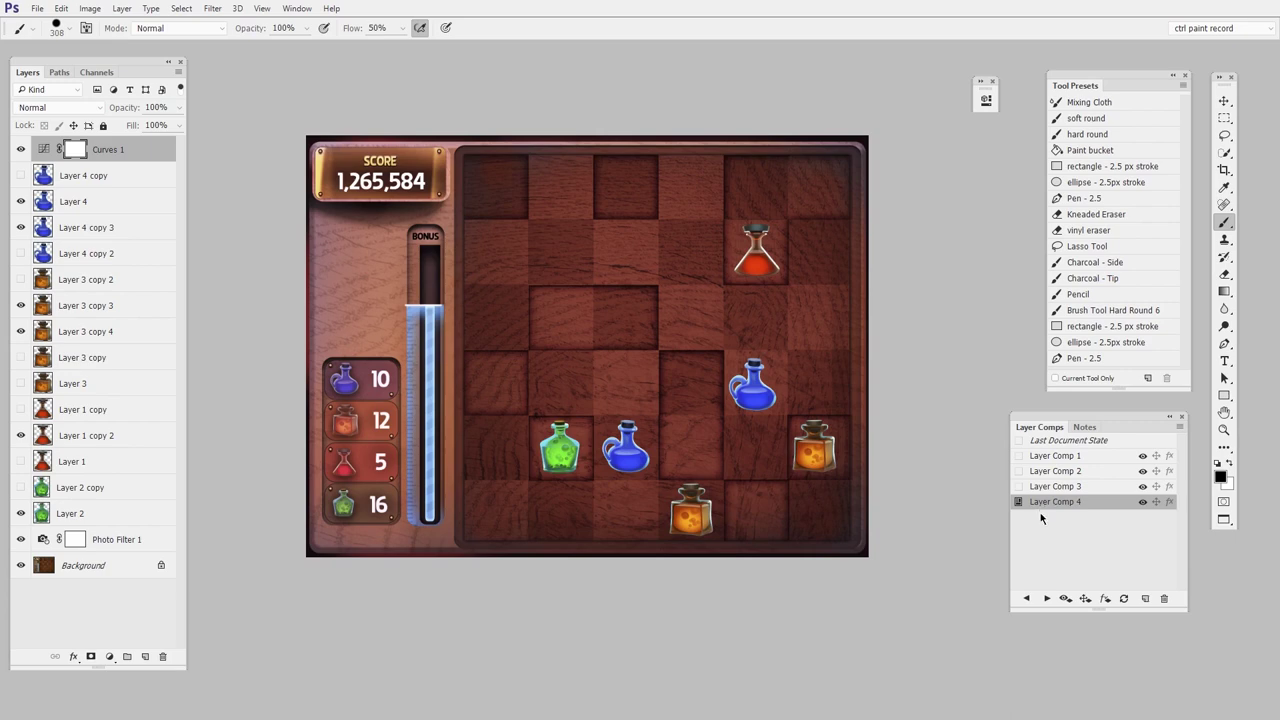
click(1027, 598)
click(1027, 598)
click(1027, 598)
click(1029, 598)
click(1030, 598)
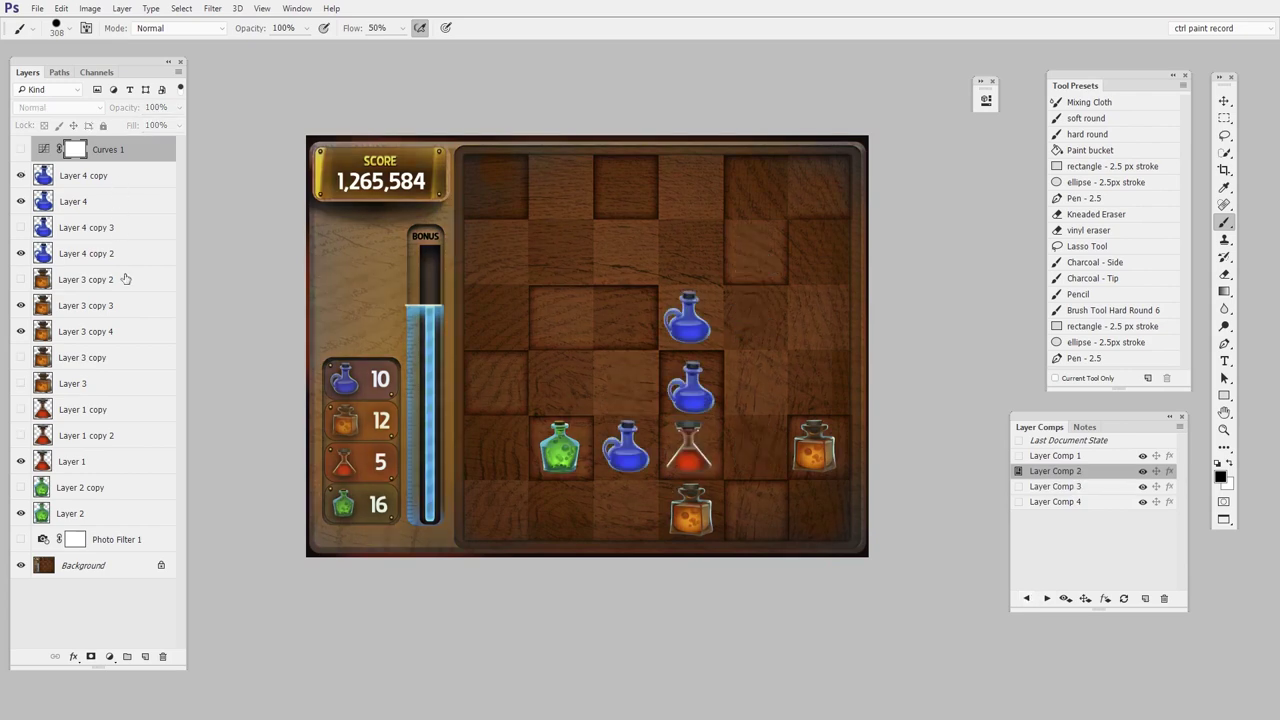
click(1046, 598)
click(1046, 598)
click(1046, 598)
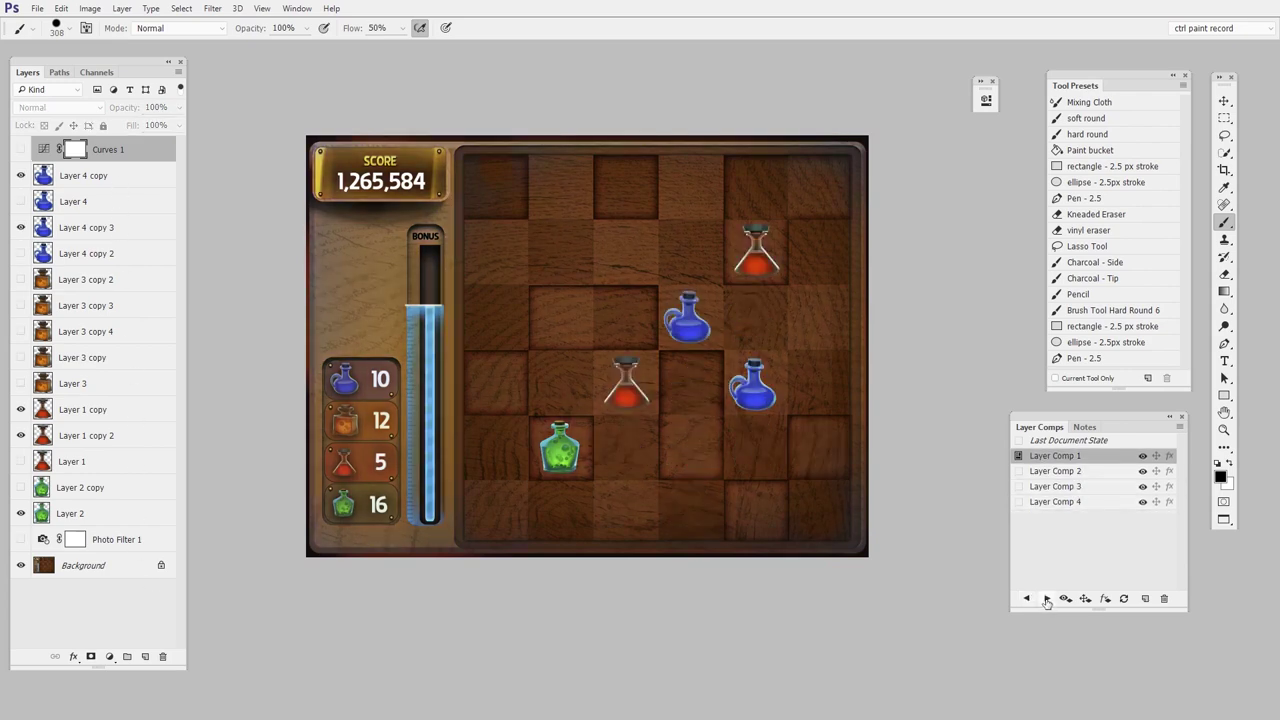
click(1046, 598)
click(1046, 598)
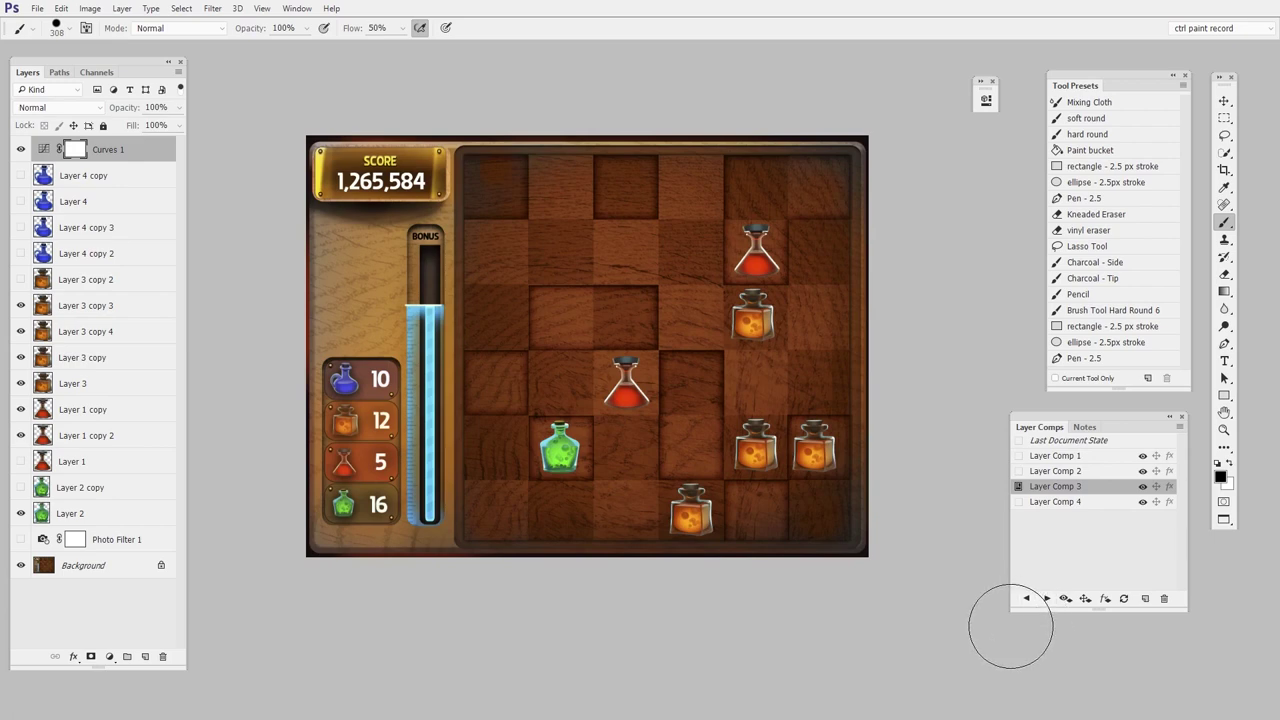
click(1047, 599)
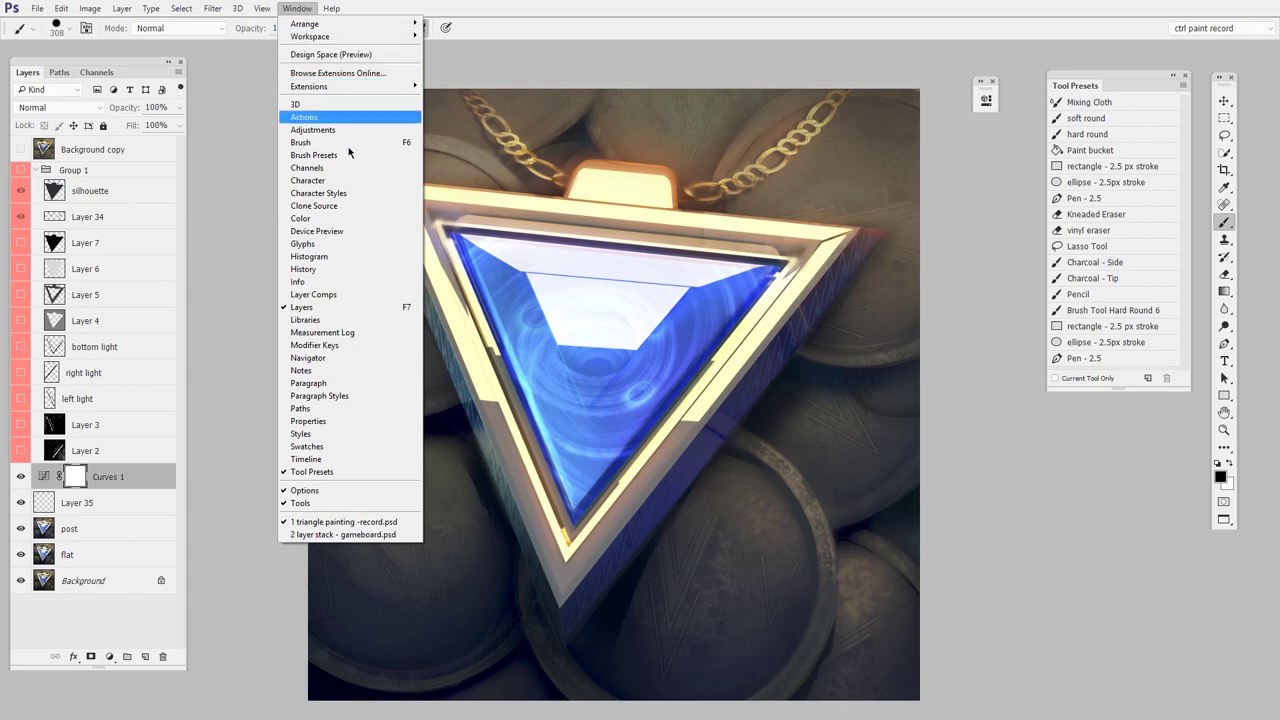
- Open Measurement Log and Libraries, move Libraries up and right, then show the Timeline panel
click(349, 337)
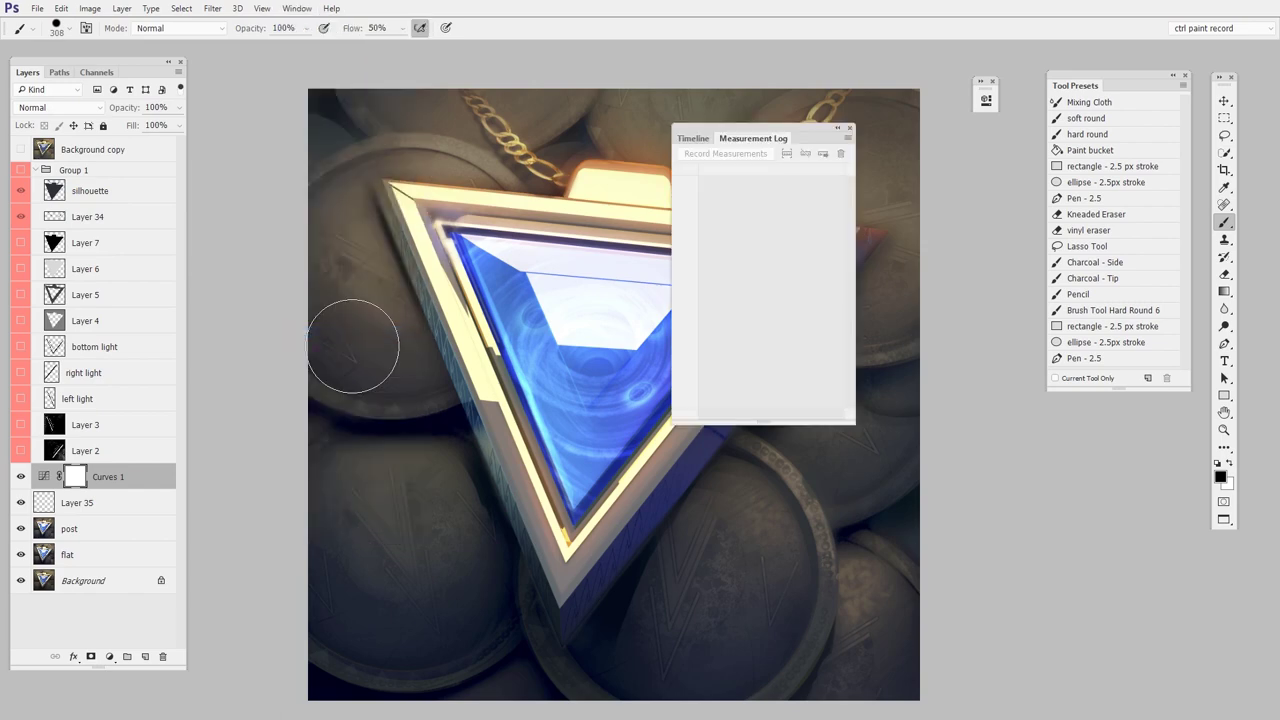
click(296, 8)
click(350, 314)
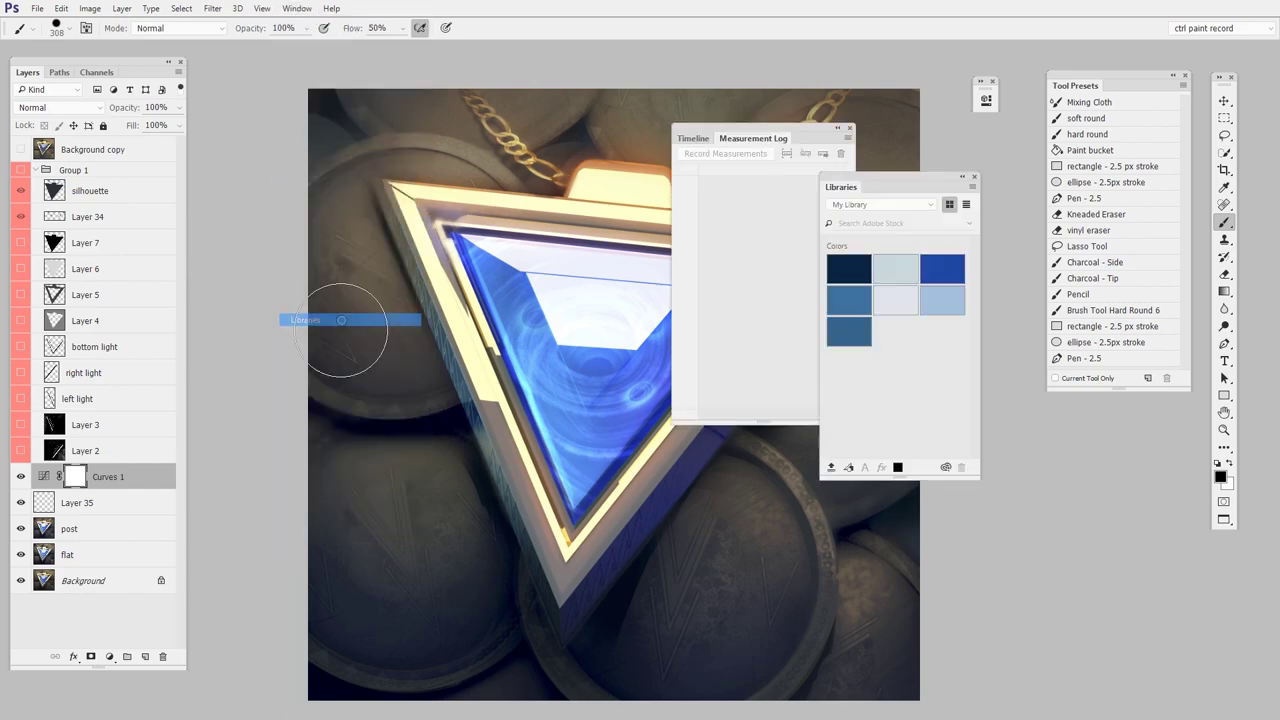
drag(894, 197, 948, 150)
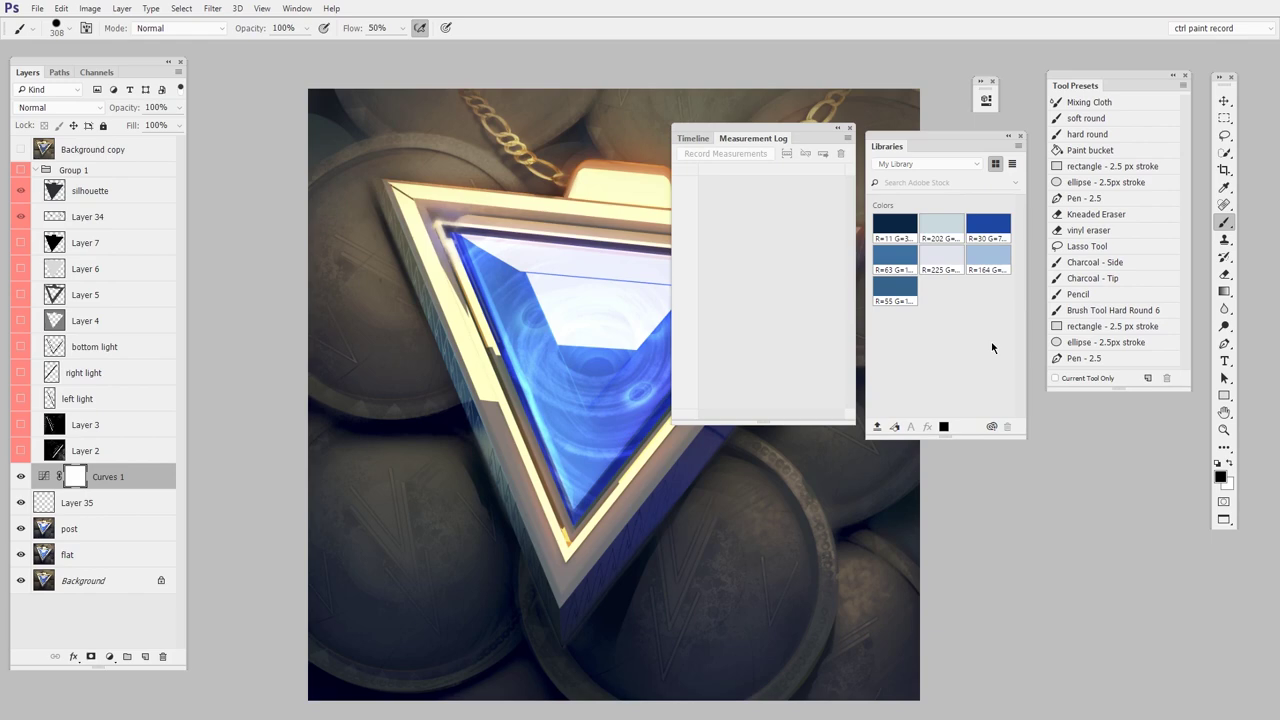
click(692, 138)
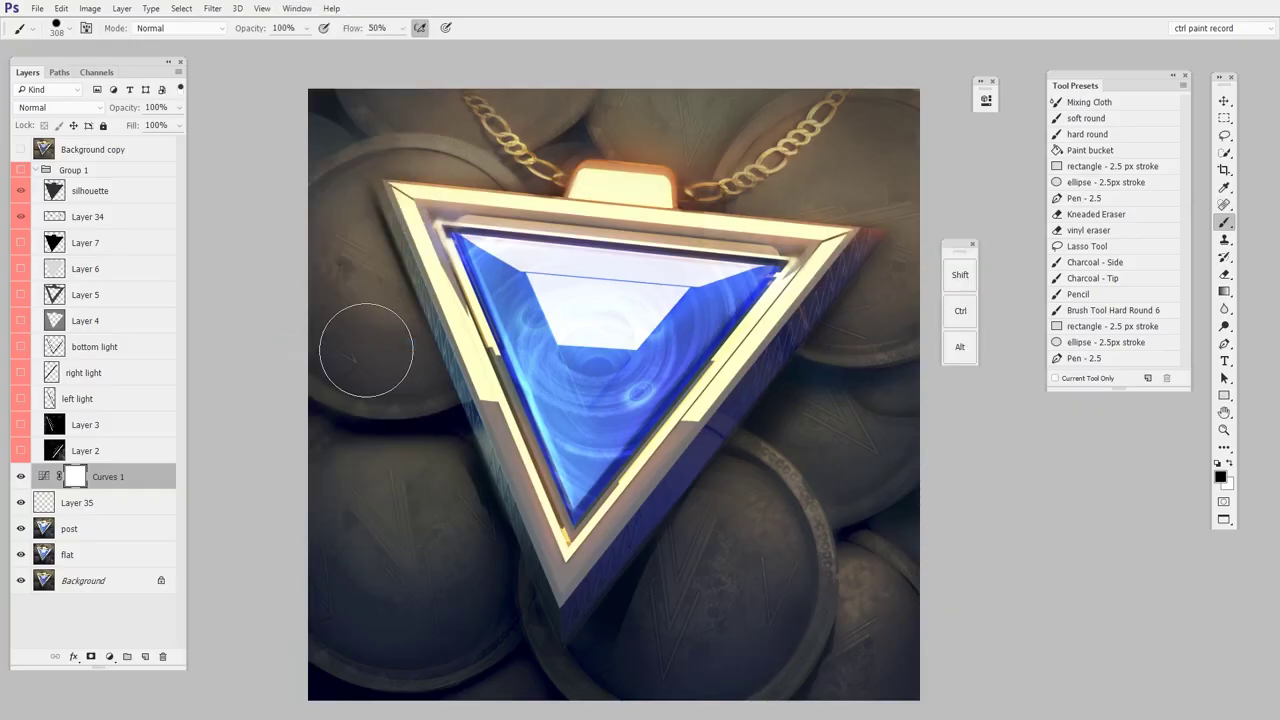
- Drag the Modifier Keys panel higher up the screen
drag(961, 247, 963, 190)
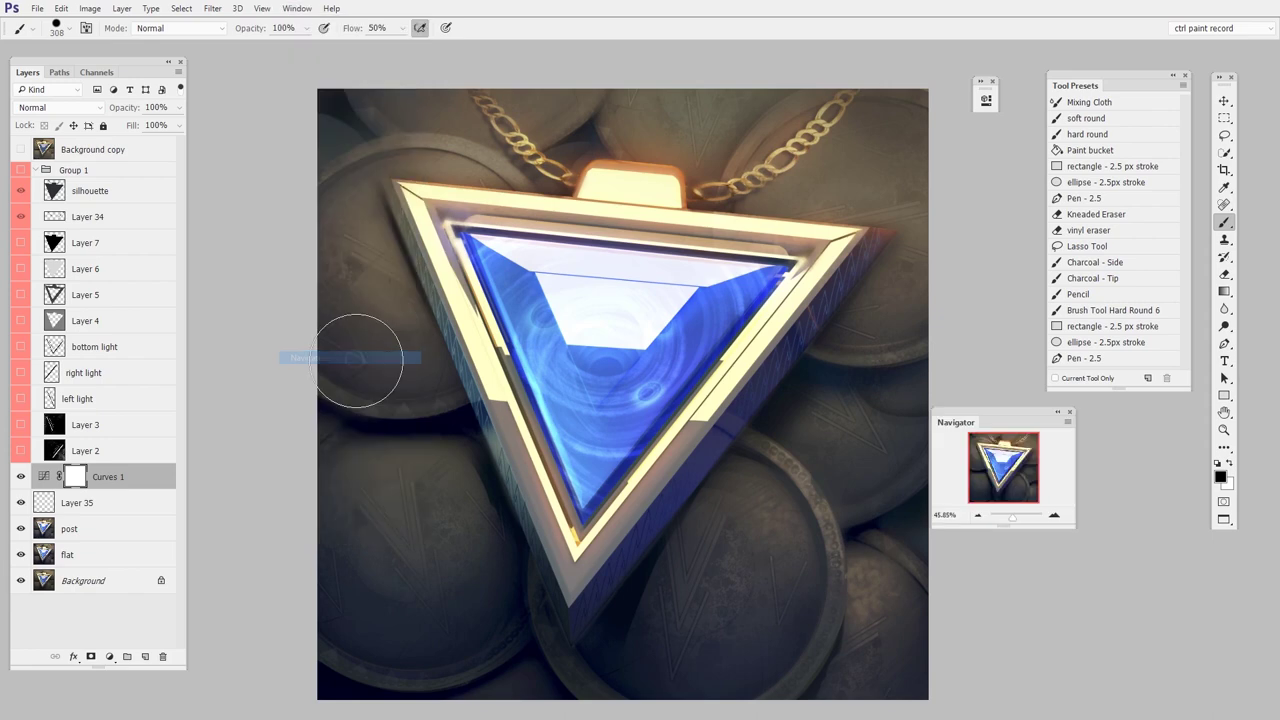
- Bring up the Navigator panel near the top and zoom in on the gem's lower-right edge
drag(1008, 415, 960, 157)
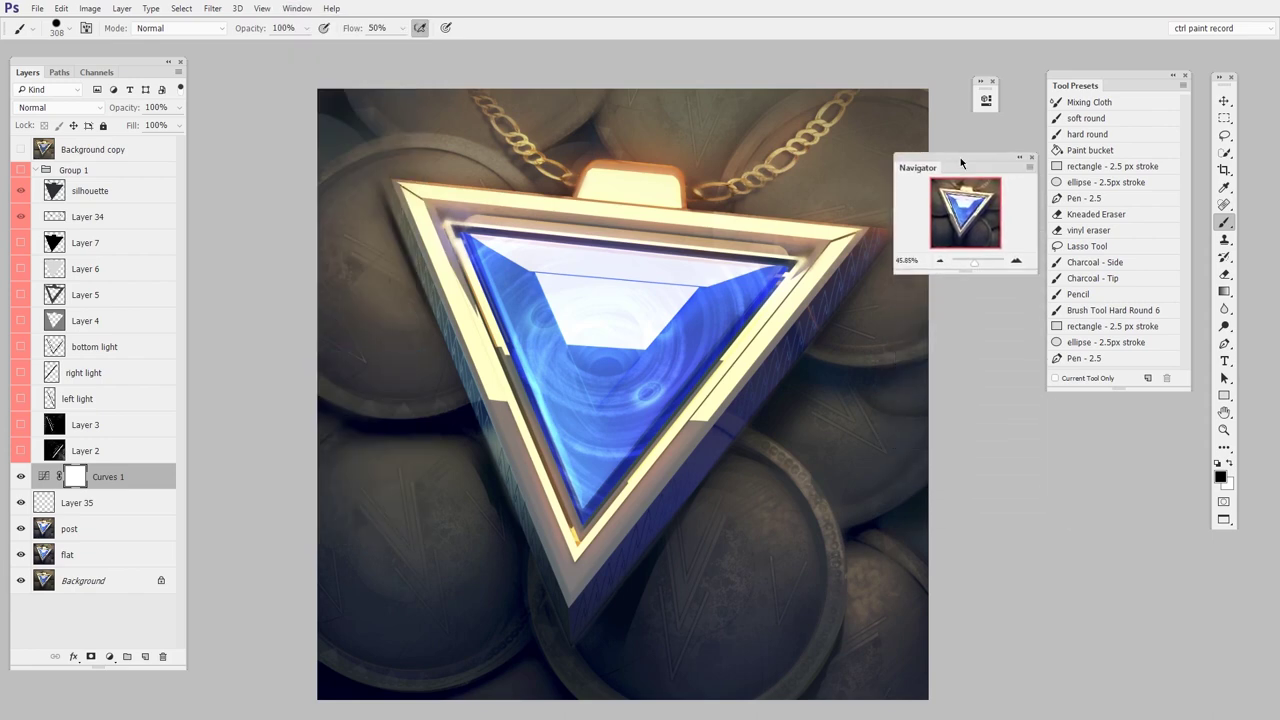
drag(759, 432, 786, 420)
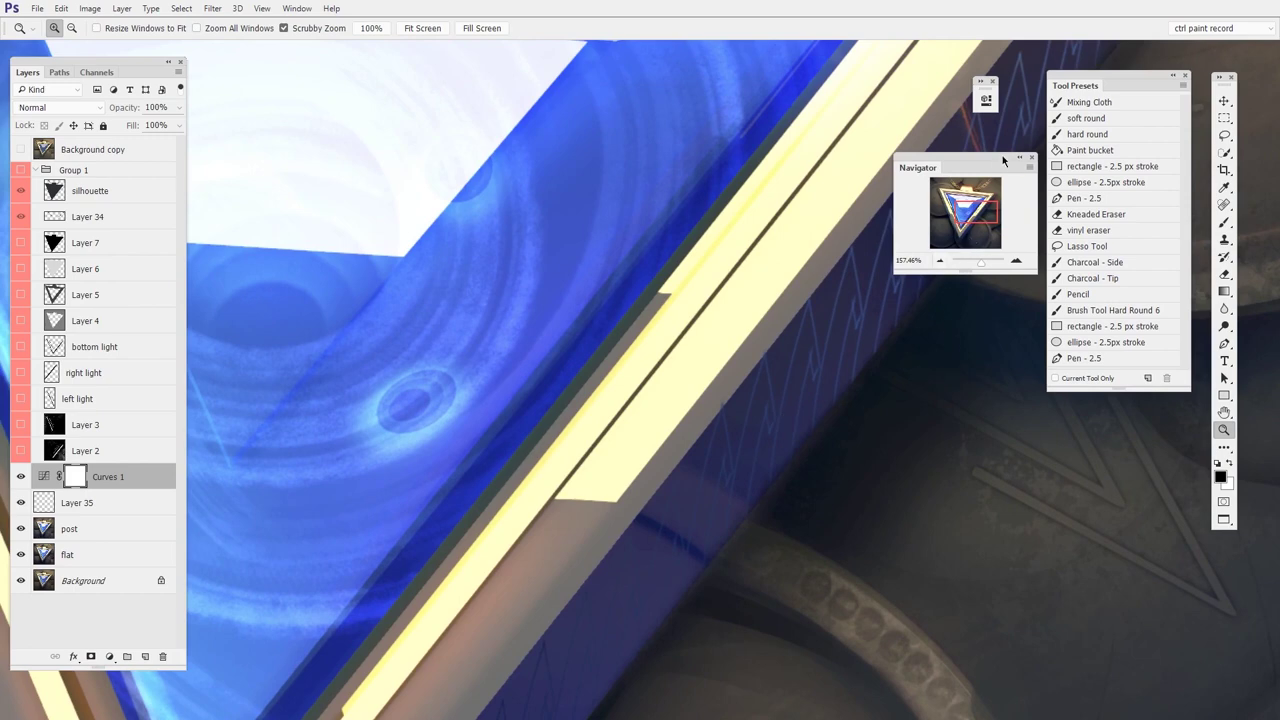
drag(998, 165, 1001, 149)
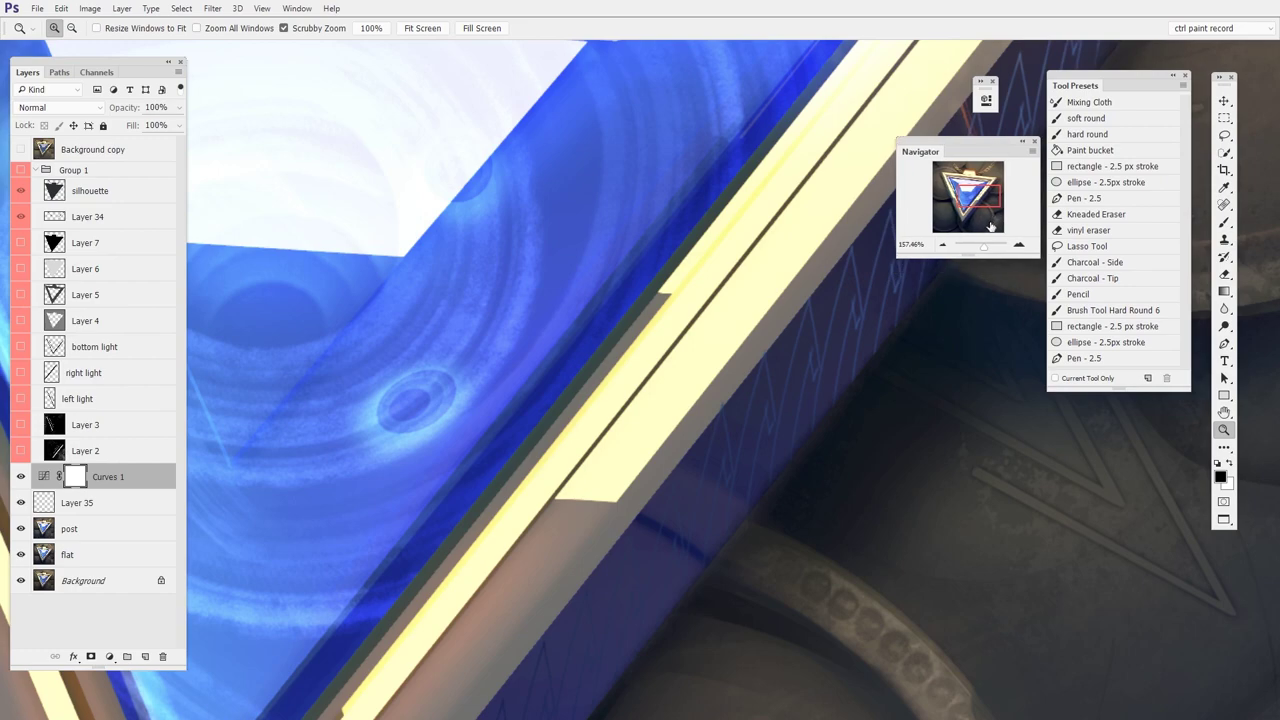
- Zoom out to the whole pendant, then zoom in closely on the gem
alt+click(733, 447)
alt+click(730, 450)
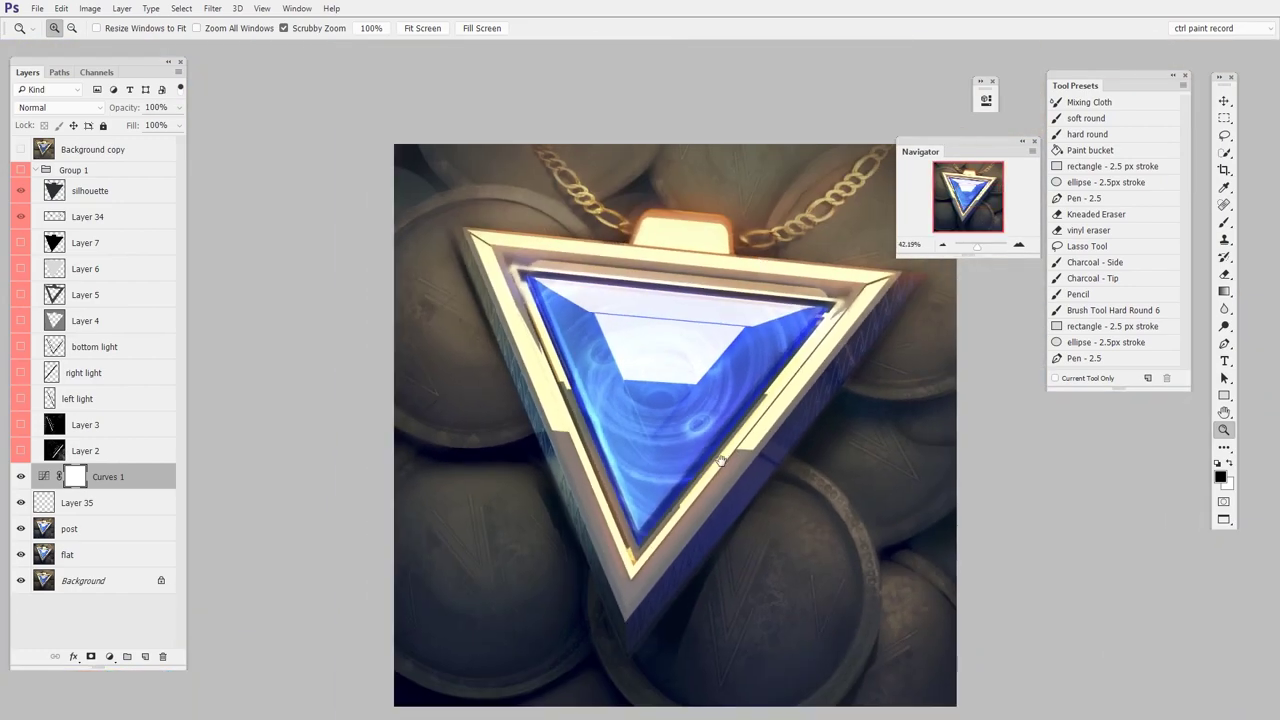
click(727, 470)
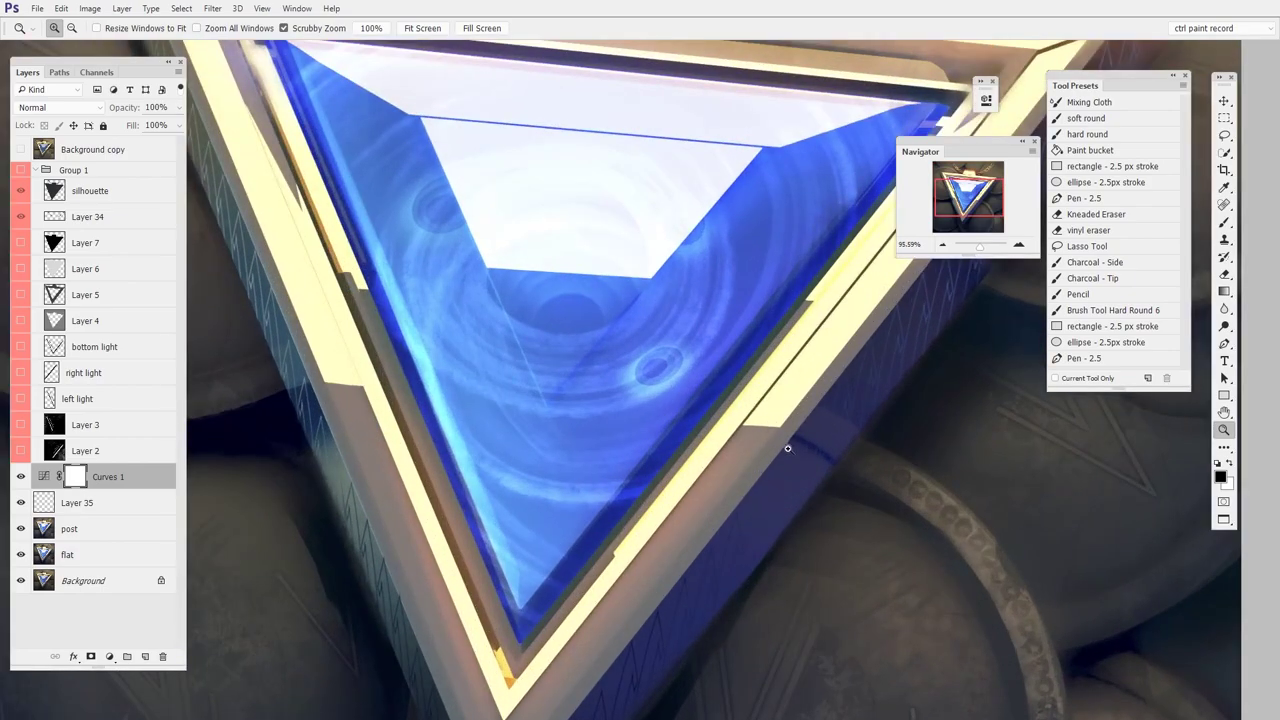
click(765, 470)
click(765, 472)
- Pan to the triangle's top and the gem's inner panel, zoom out to the full pendant, and dock Navigator
drag(967, 202, 978, 173)
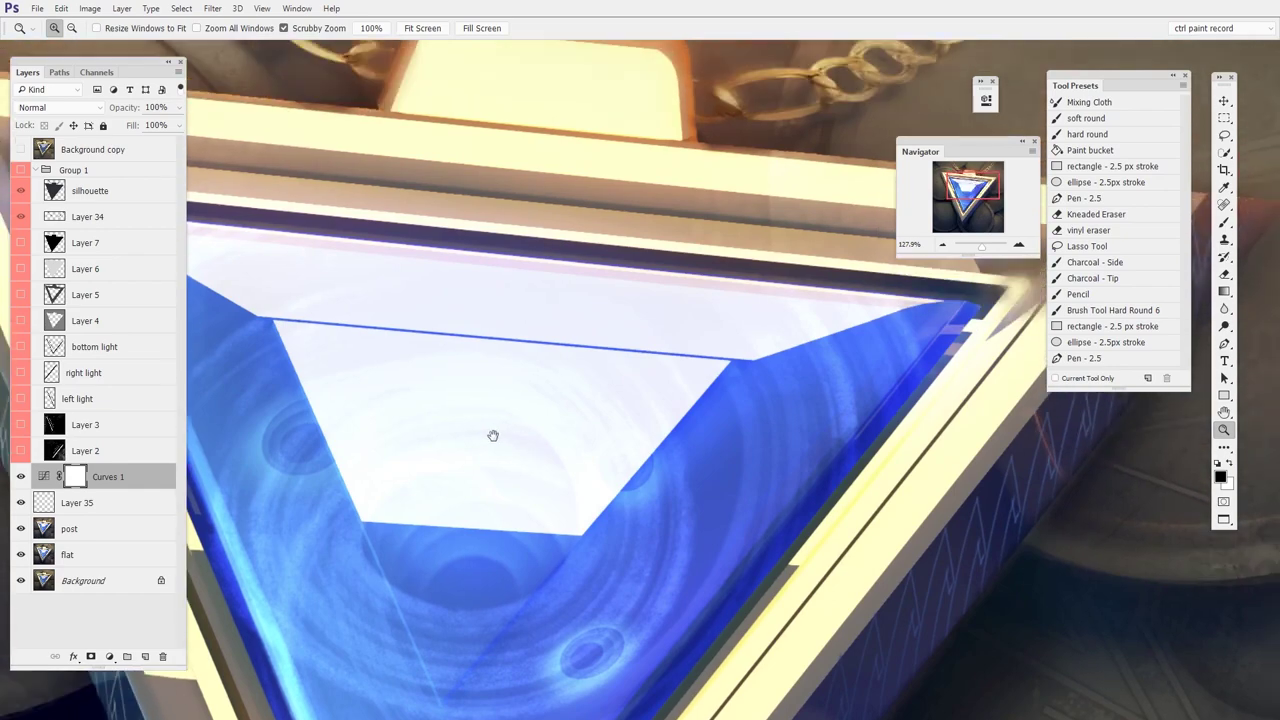
drag(494, 436, 635, 522)
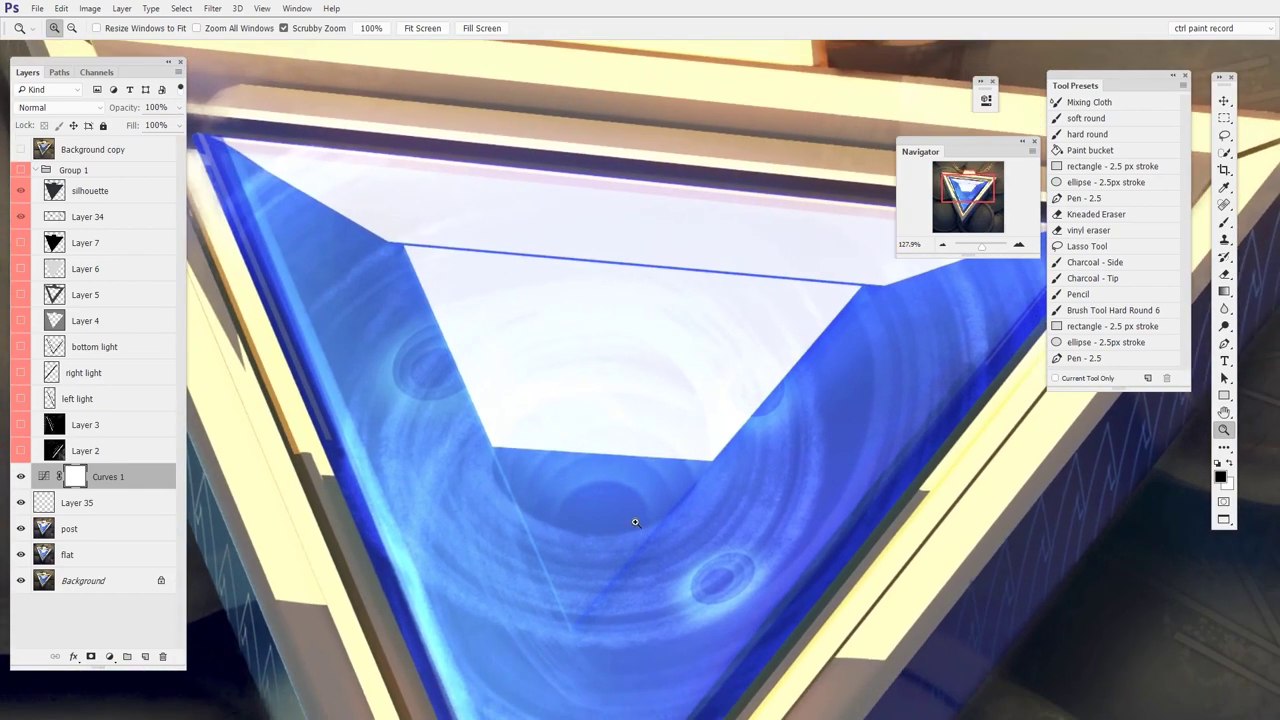
drag(737, 366, 648, 376)
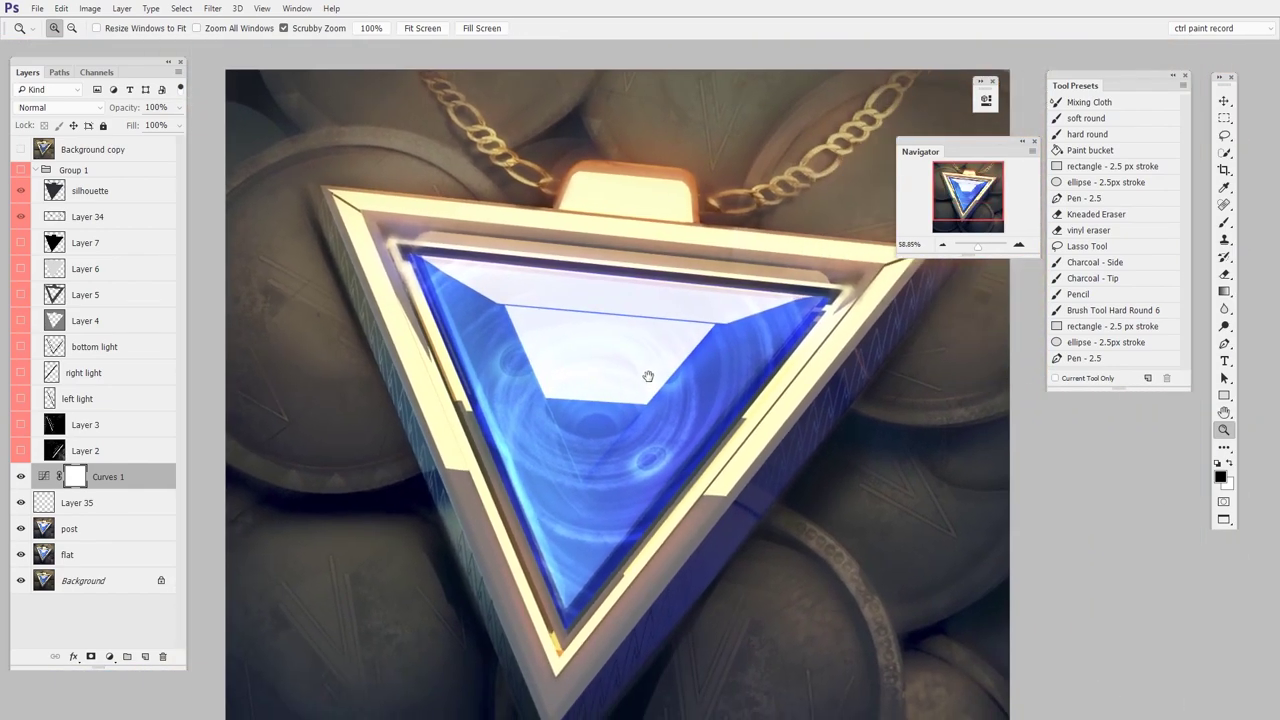
drag(1004, 151, 1149, 418)
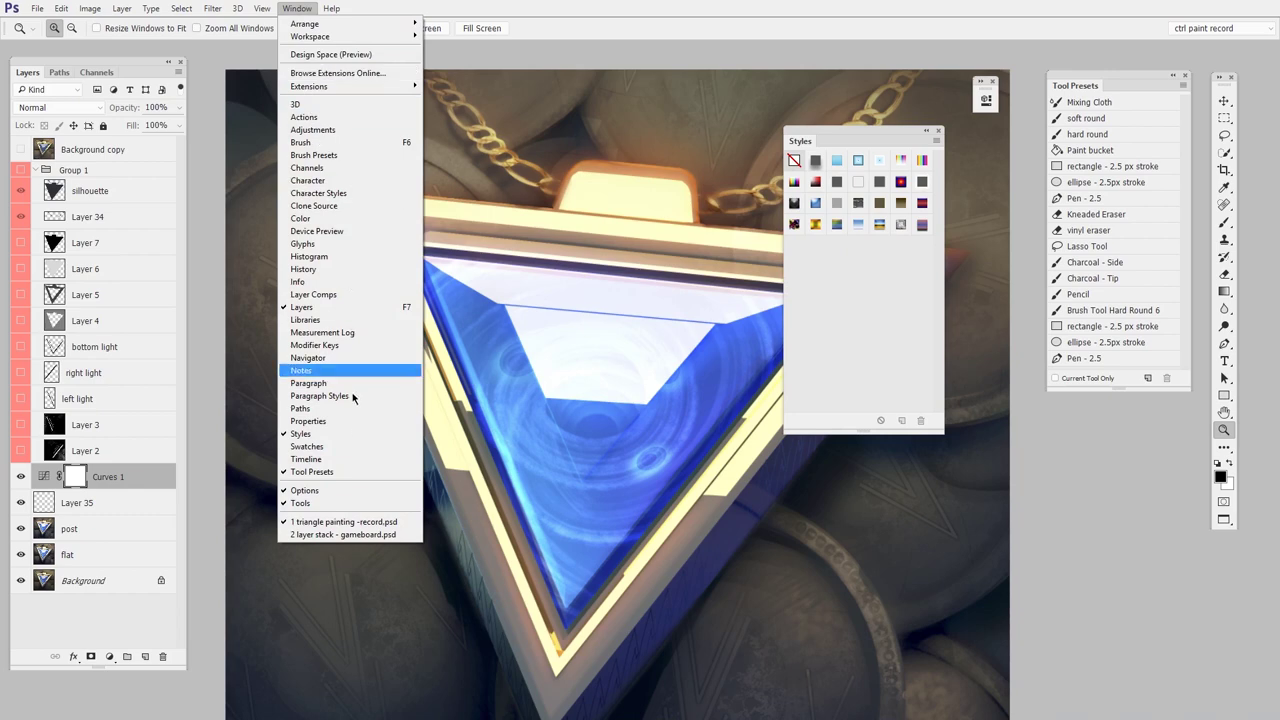
- Open the Swatches panel and dock it beneath the Styles panel, nudged slightly right
click(350, 451)
drag(865, 178, 878, 447)
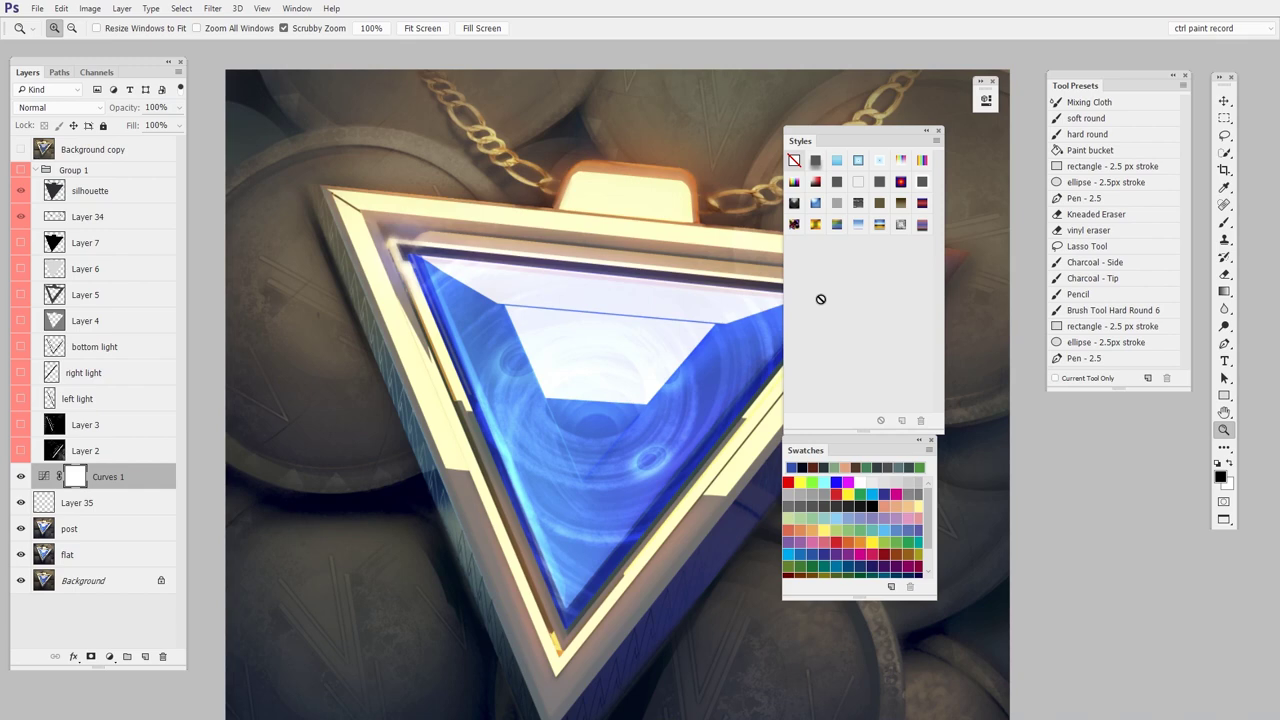
drag(893, 445, 895, 445)
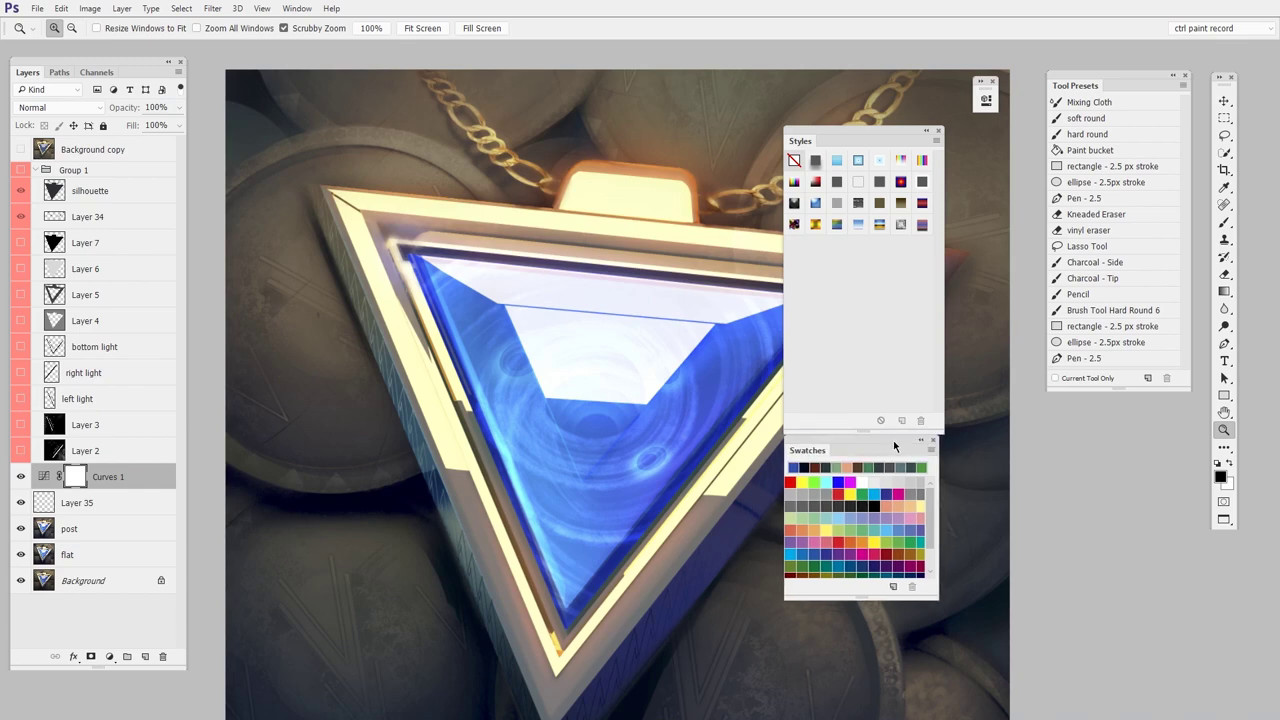